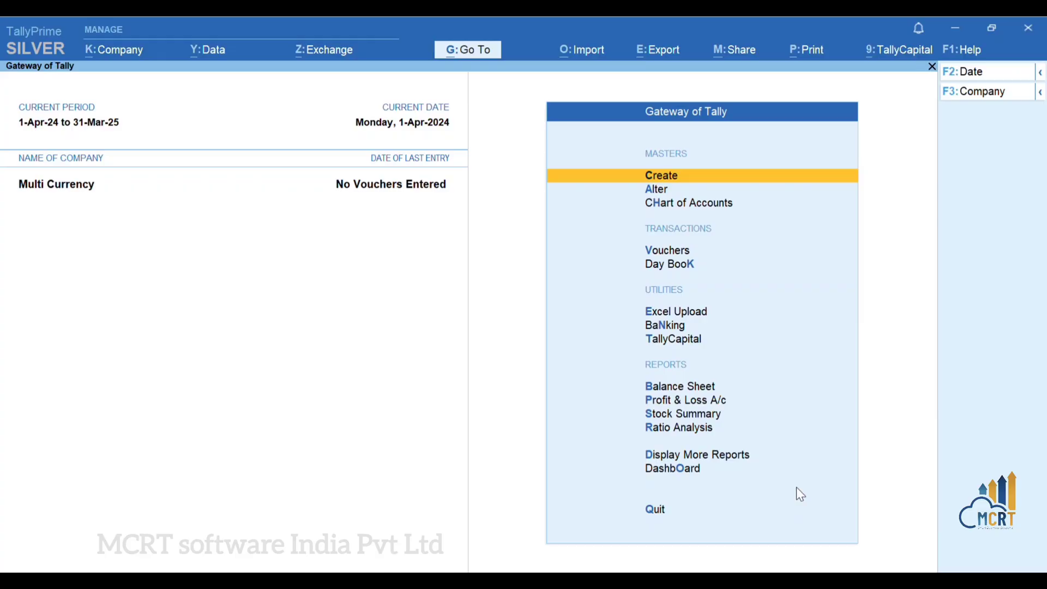
- Review the Multi Currency company's alteration details through to its base currency symbol and formal name, and accept them
key(alt+k)
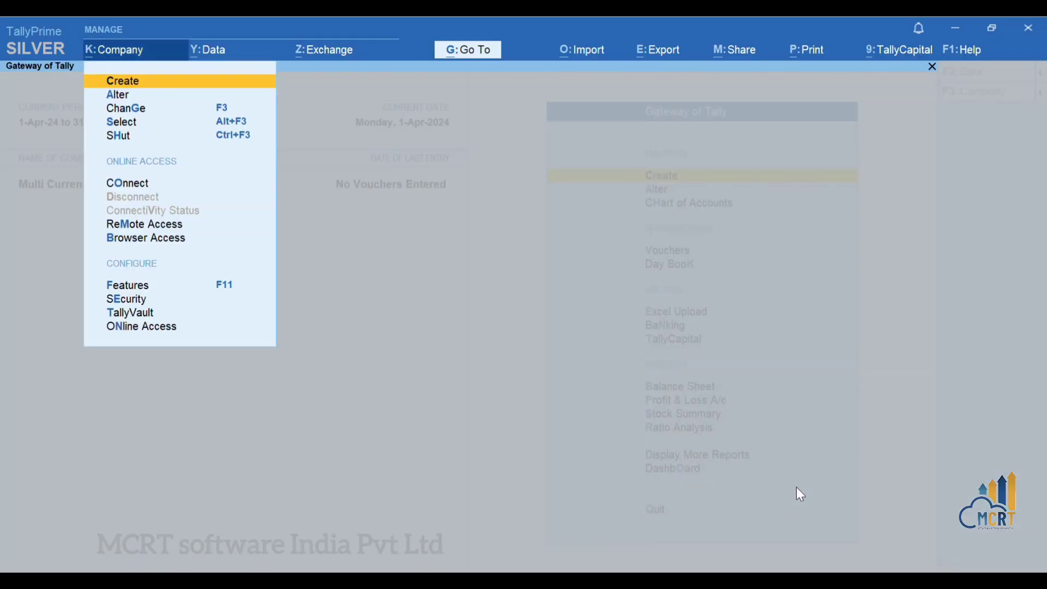
key(Down)
key(Return)
key(Return)
key(Return)
key(Return)
key(Return)
key(Return)
key(Return)
key(Return)
key(Return)
key(Return)
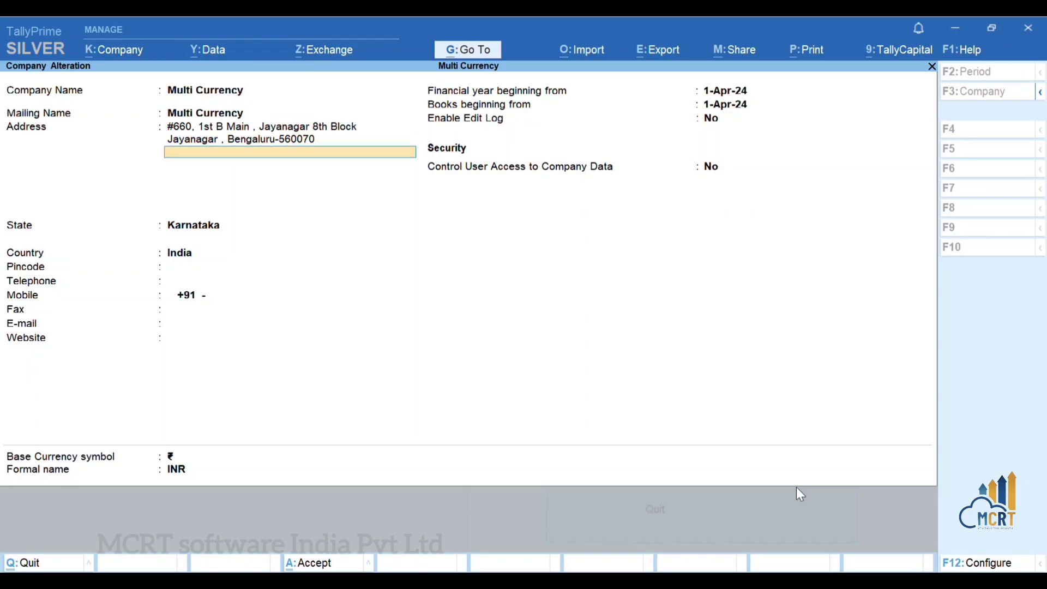
key(Return)
key(Return)
key(Return)
key(Return)
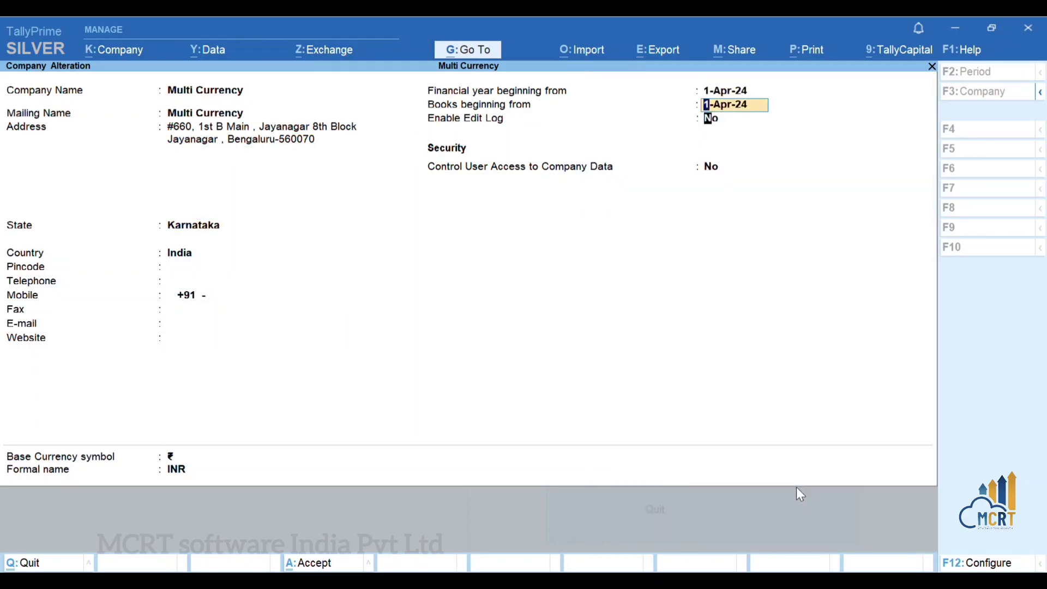
key(Return)
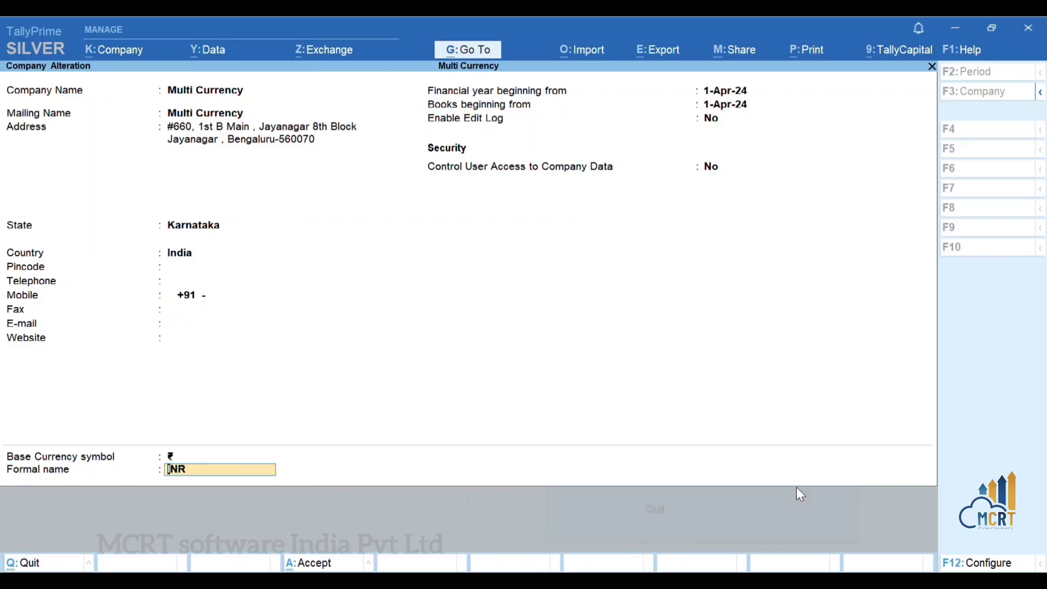
key(ctrl)
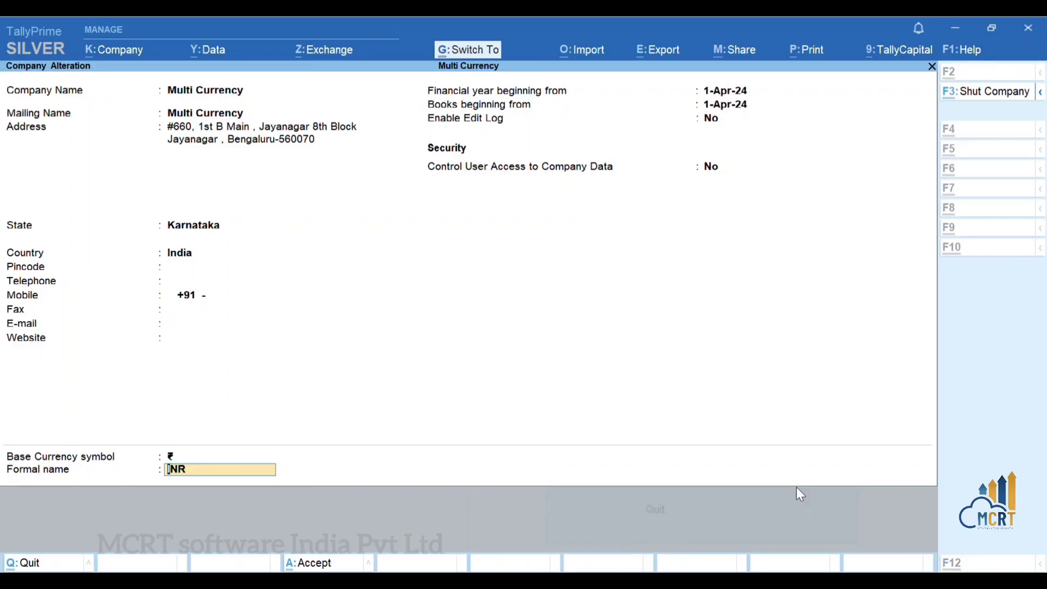
key(ctrl+a)
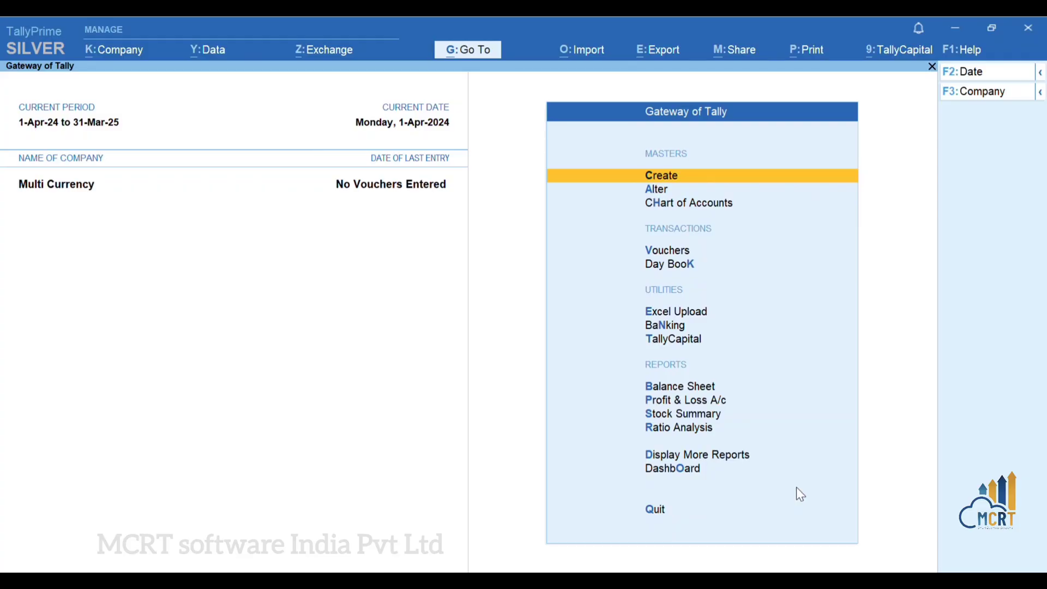
- Start a new currency master with the symbol $ and the formal name US Dollars, leaving the ISO currency code blank
key(Return)
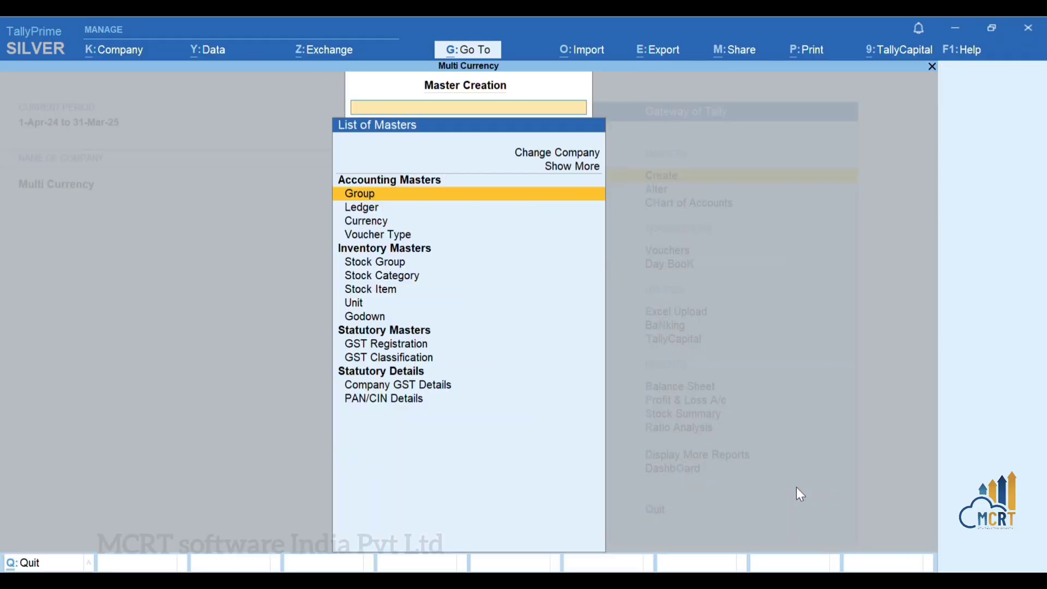
key(Down)
key(Down)
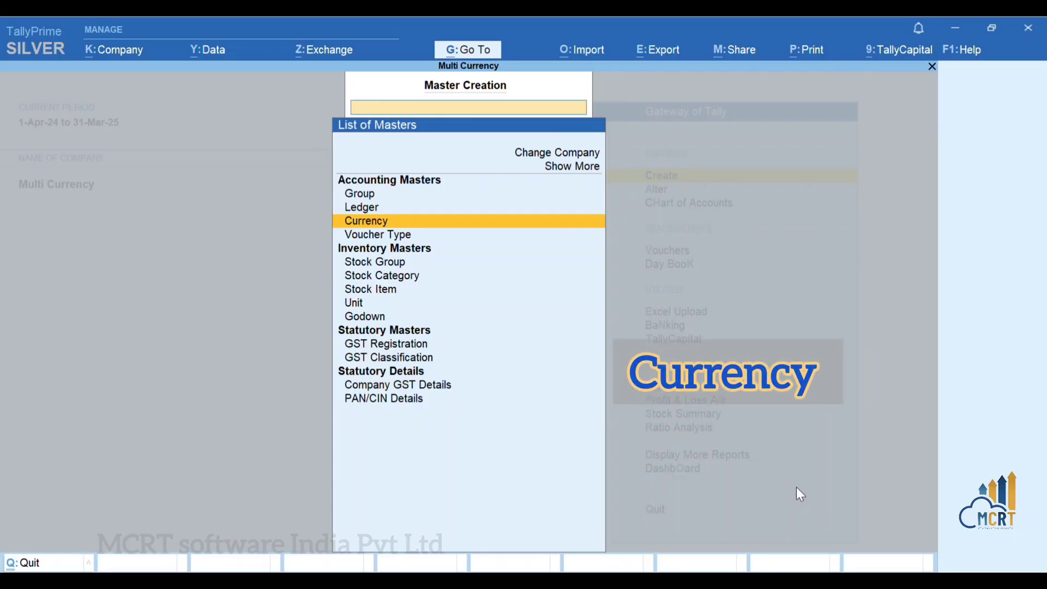
key(Return)
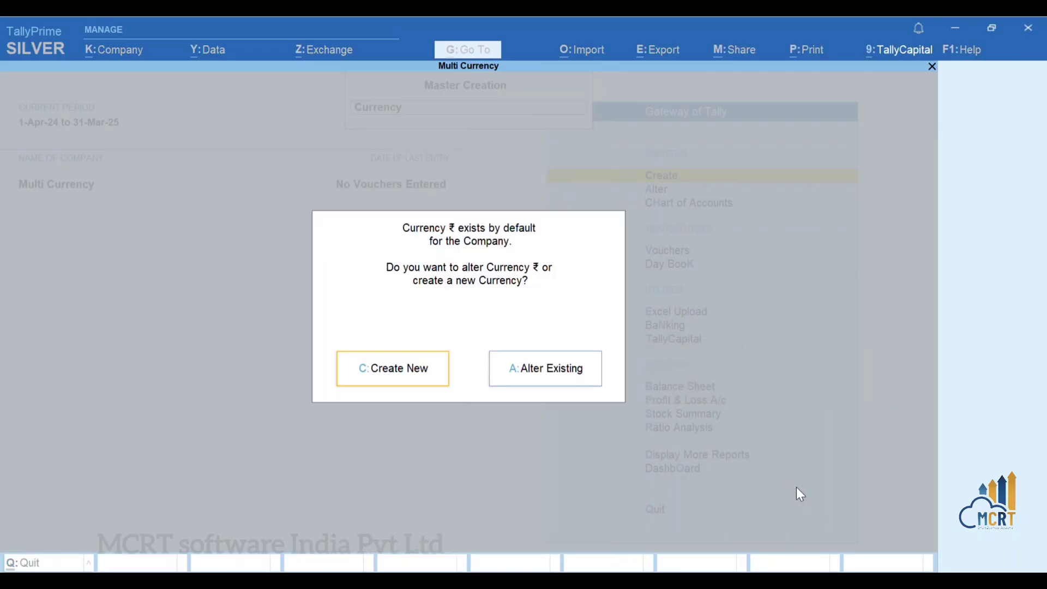
click(423, 374)
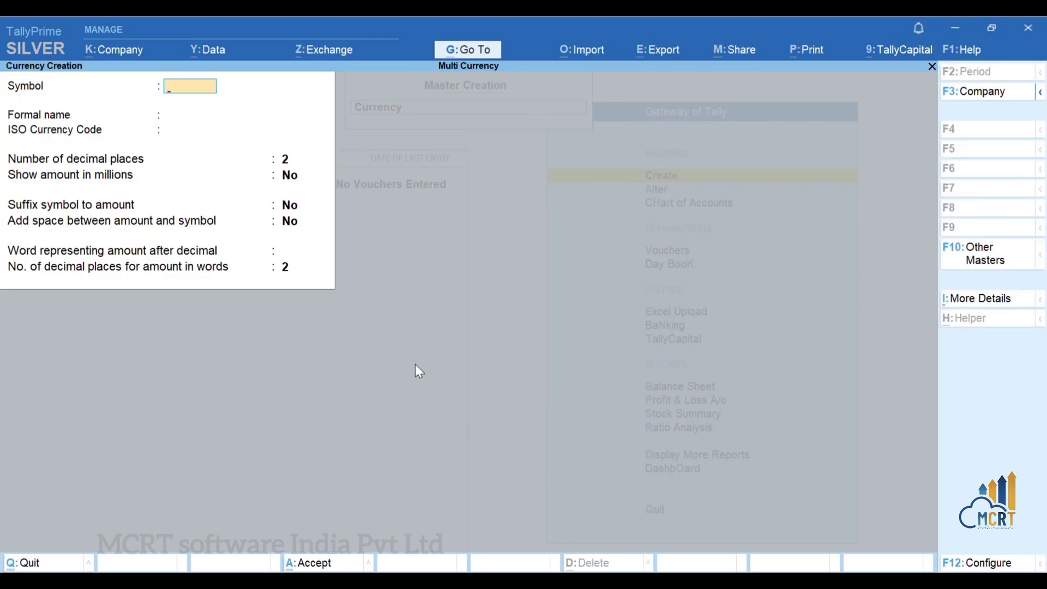
text($)
key(Return)
text(U)
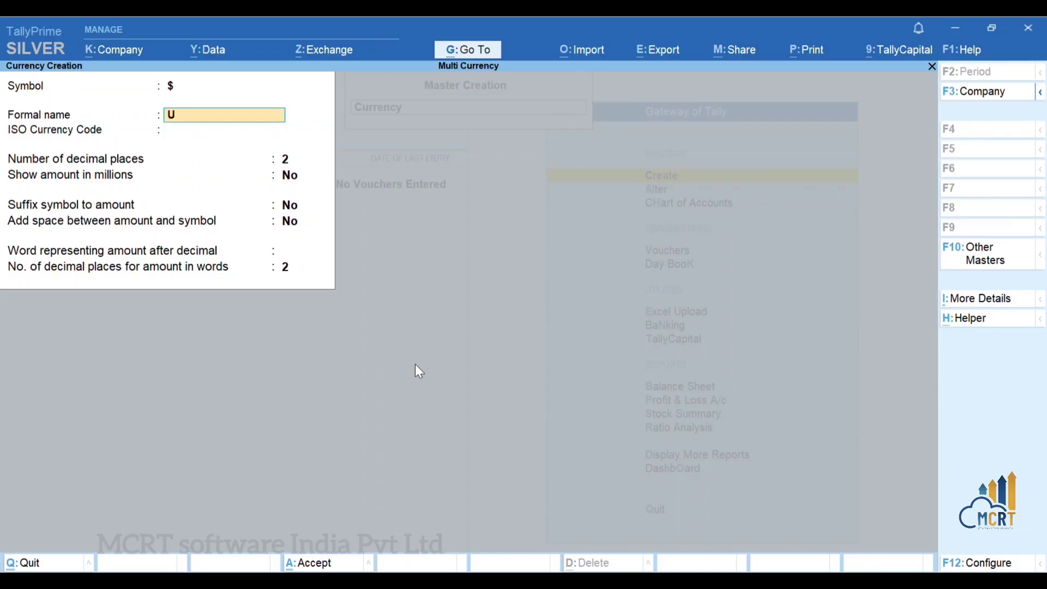
text(S Dollars)
key(Return)
key(Return)
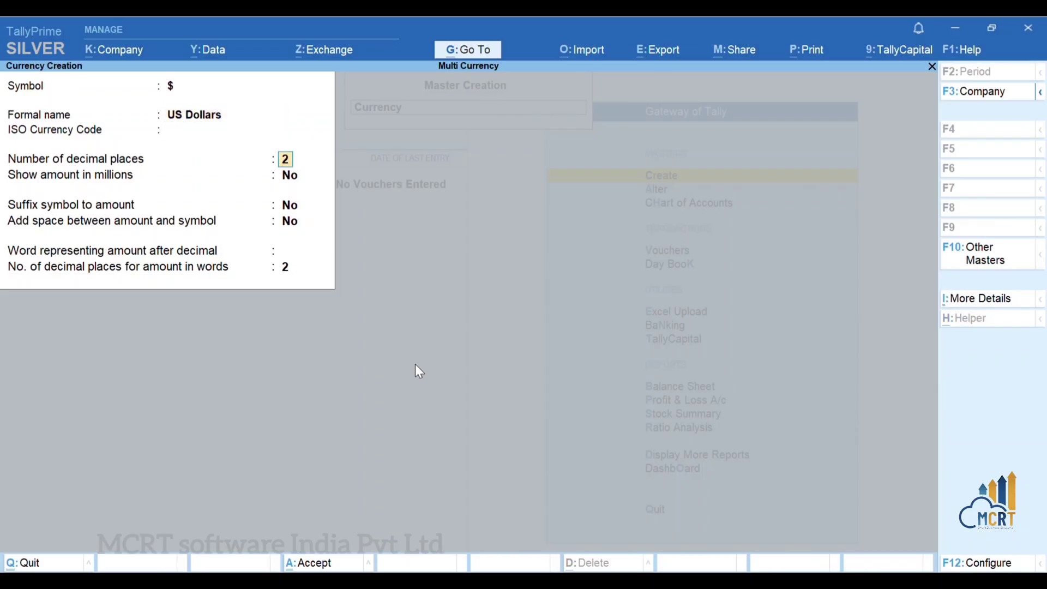
- Set the word for amounts after the decimal to cents, keep the other defaults, and save the US Dollars currency, returning to the Gateway
key(Return)
key(Return)
key(Return)
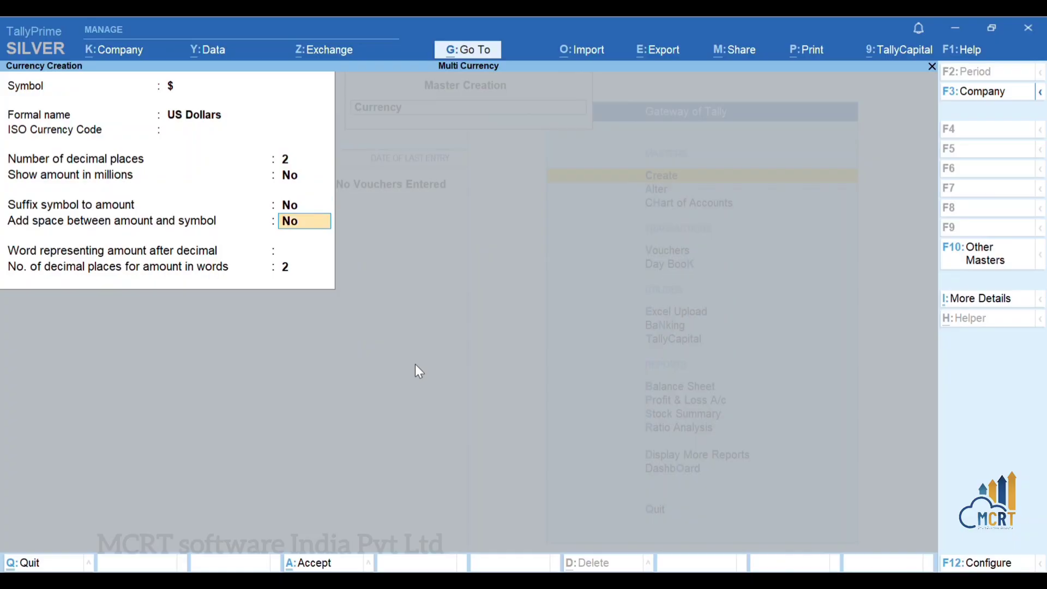
key(Return)
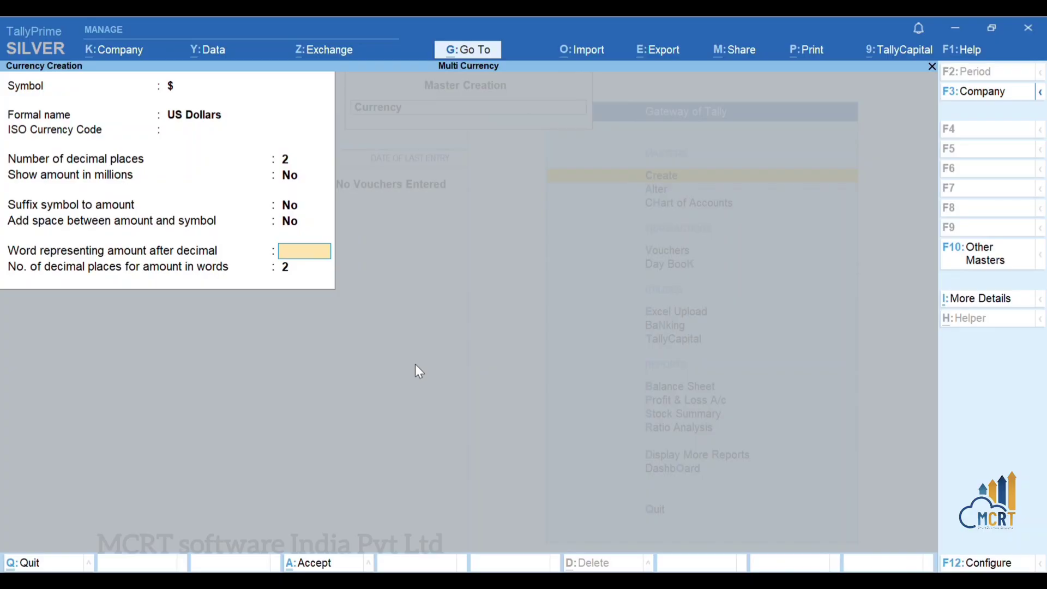
text(cents)
key(Return)
key(Return)
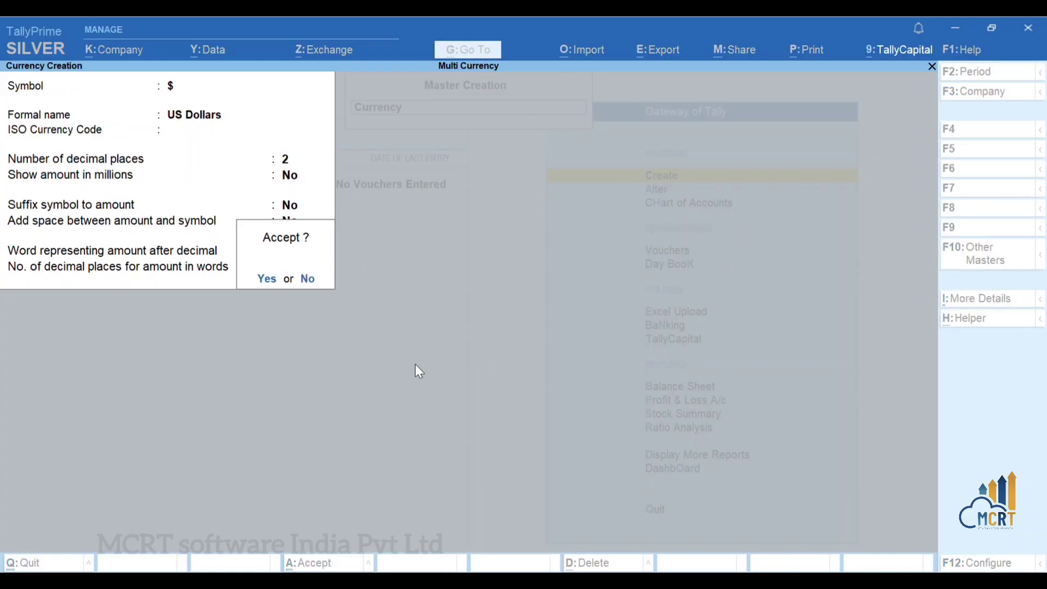
key(Return)
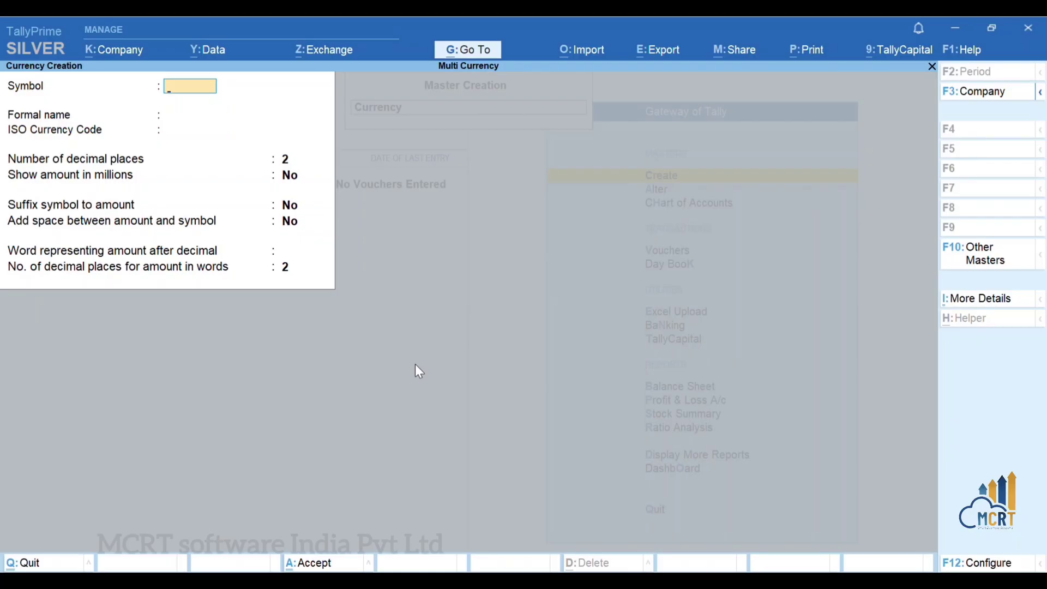
key(Escape)
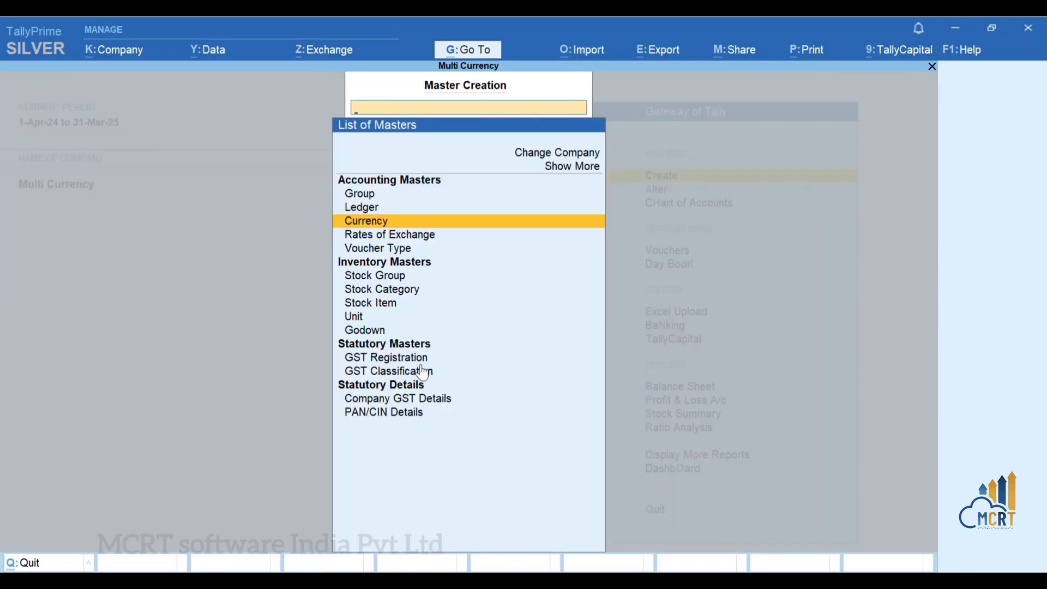
key(Escape)
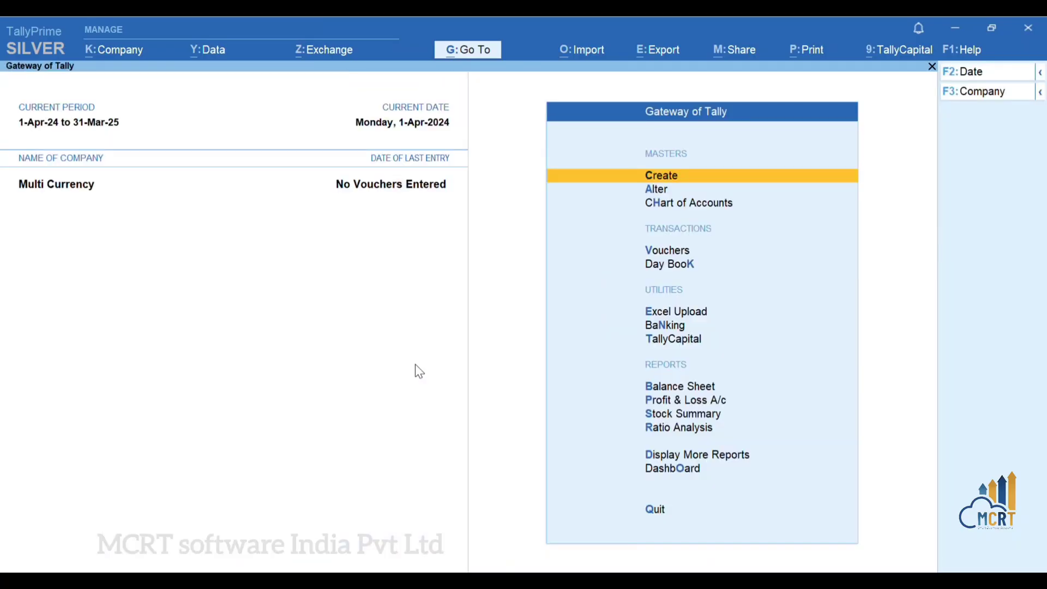
- Start a sales voucher with Foreign Export Party as the party account, leaving the reference number blank
key(v)
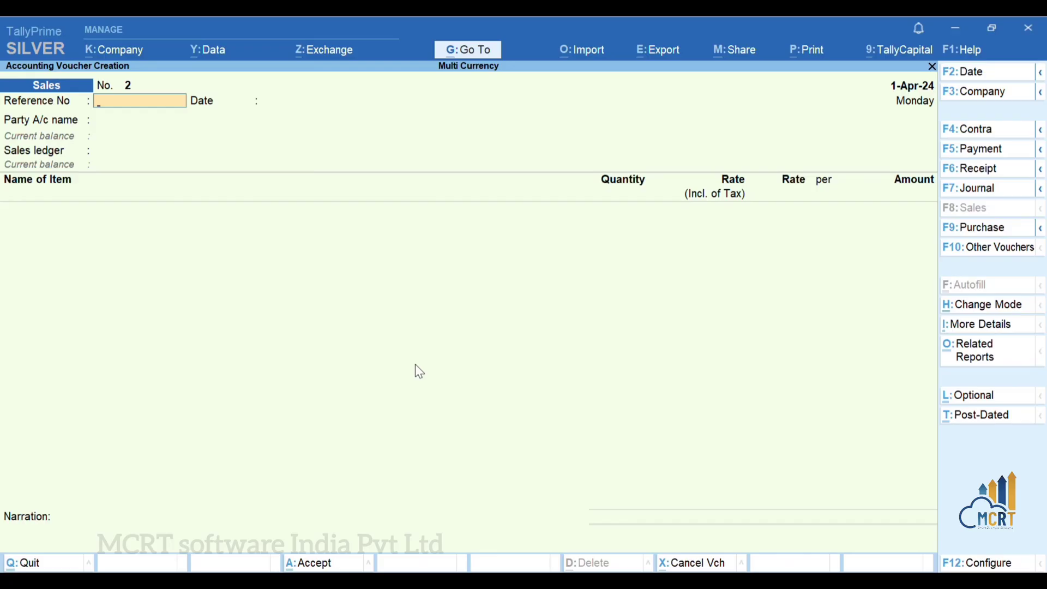
key(Return)
key(Down)
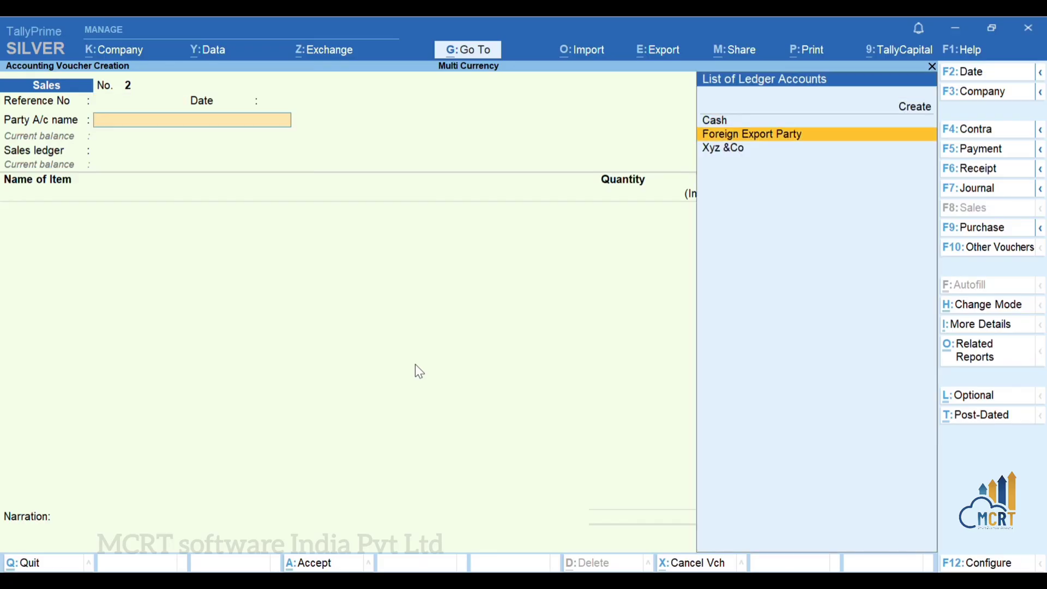
key(Return)
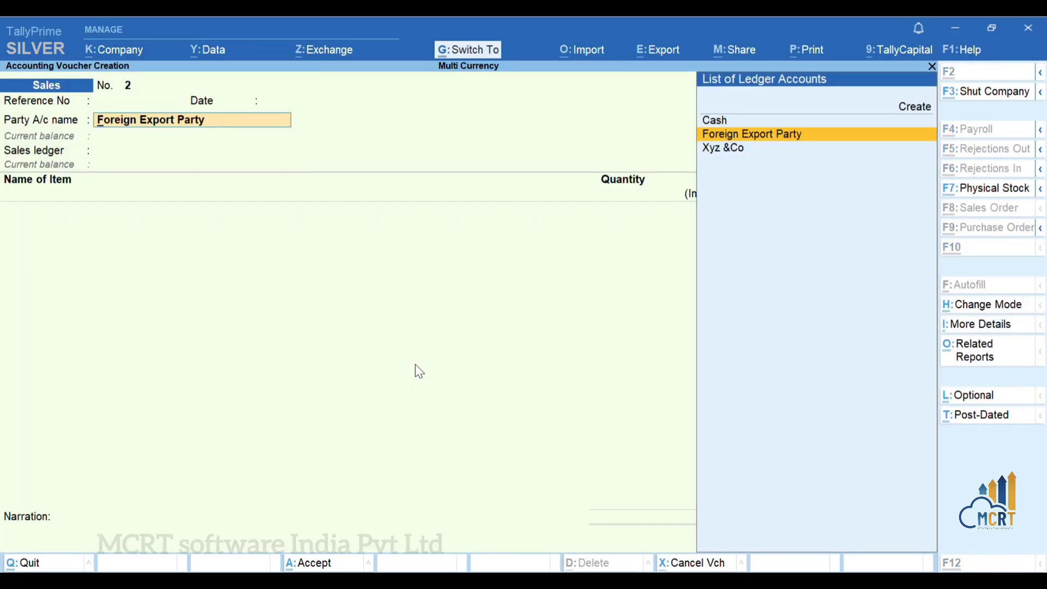
- Open the Foreign Export Party ledger for alteration, review the state and country in its mailing details, and accept it
key(ctrl+Return)
key(Return)
key(Return)
key(Return)
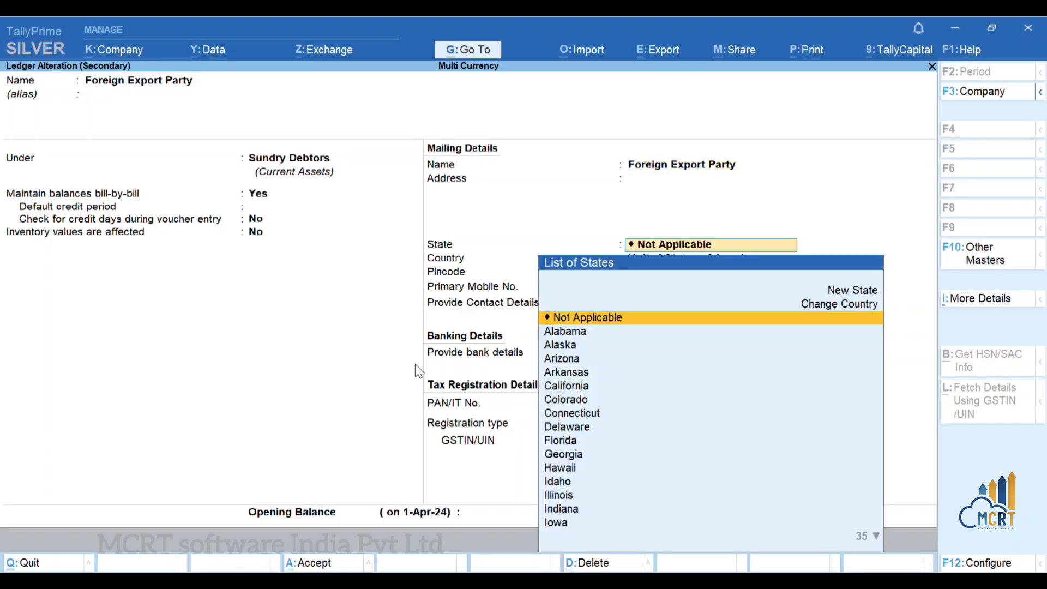
key(Return)
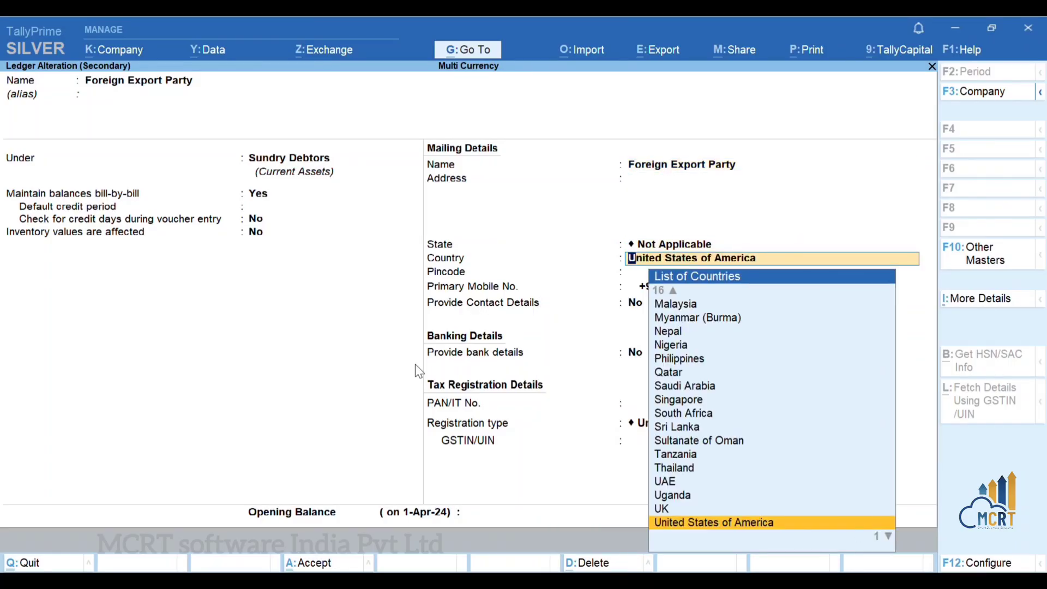
key(BackSpace)
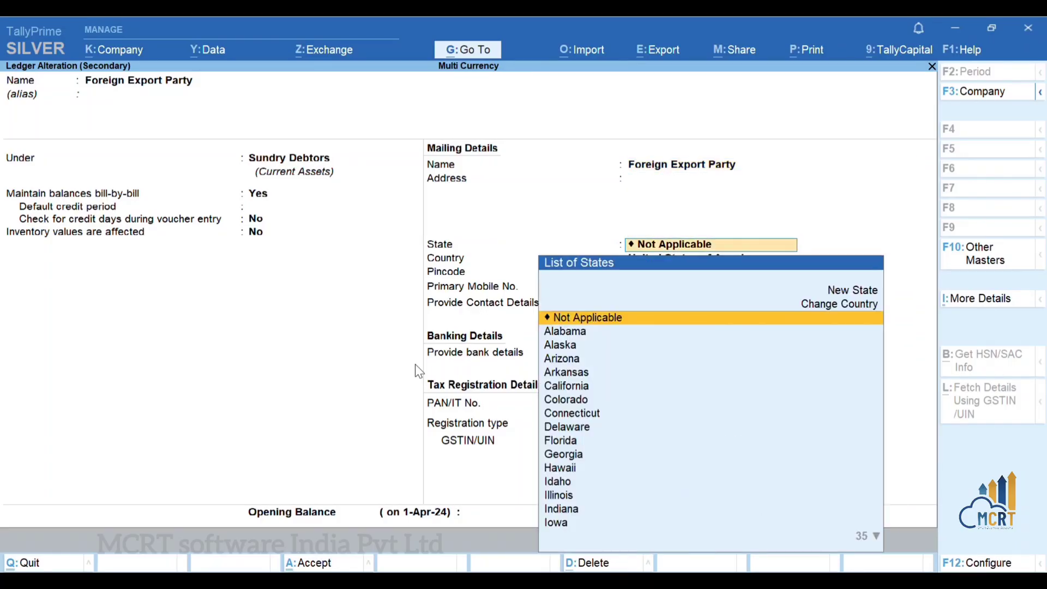
key(Return)
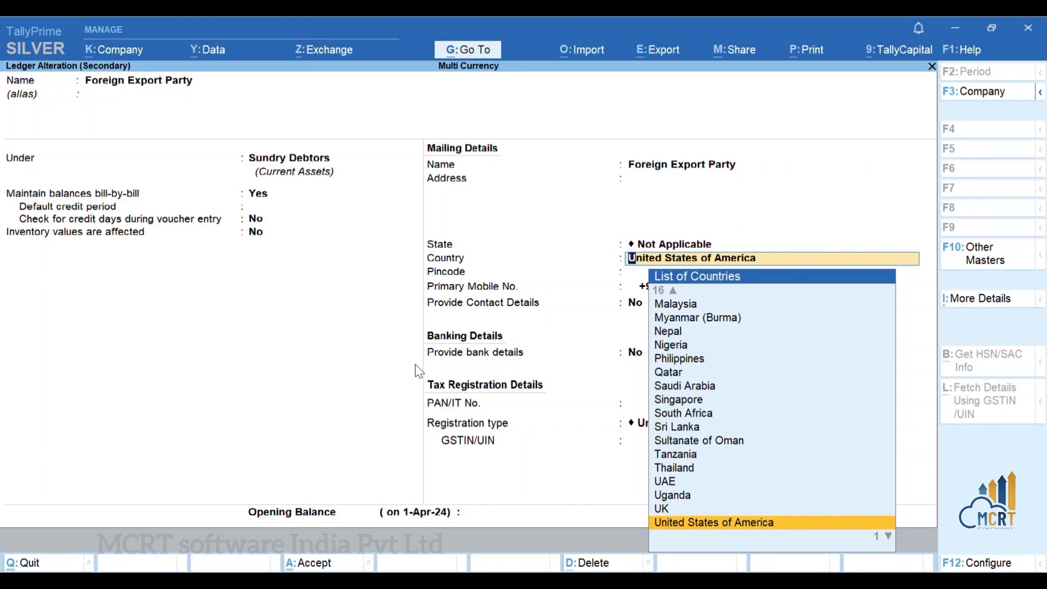
key(Return)
key(ctrl+a)
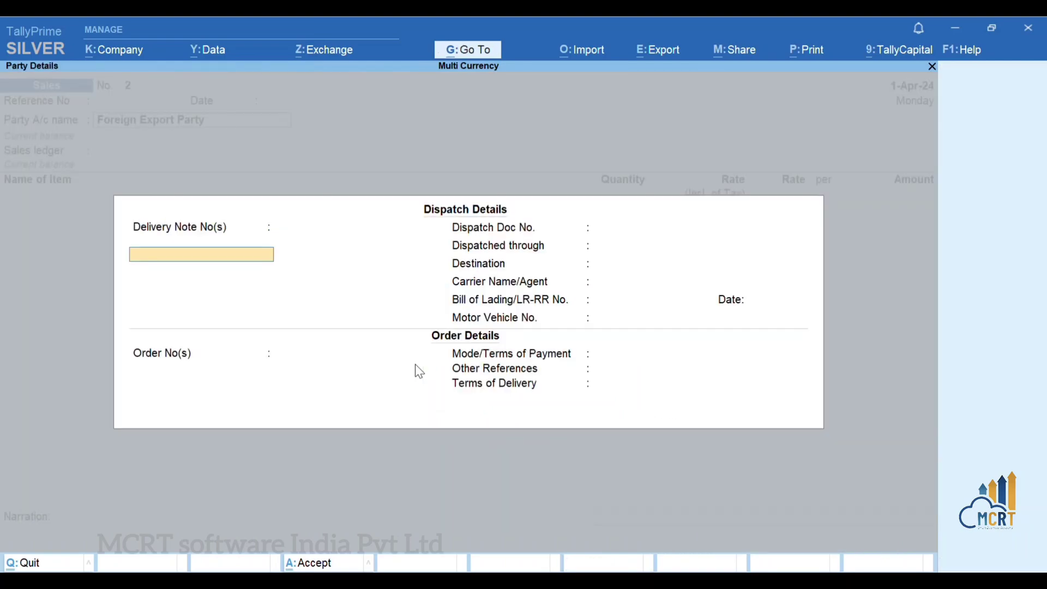
- Accept the dispatch and party details without entries and choose Sales as the sales ledger
key(Return)
key(ctrl+a)
key(ctrl+a)
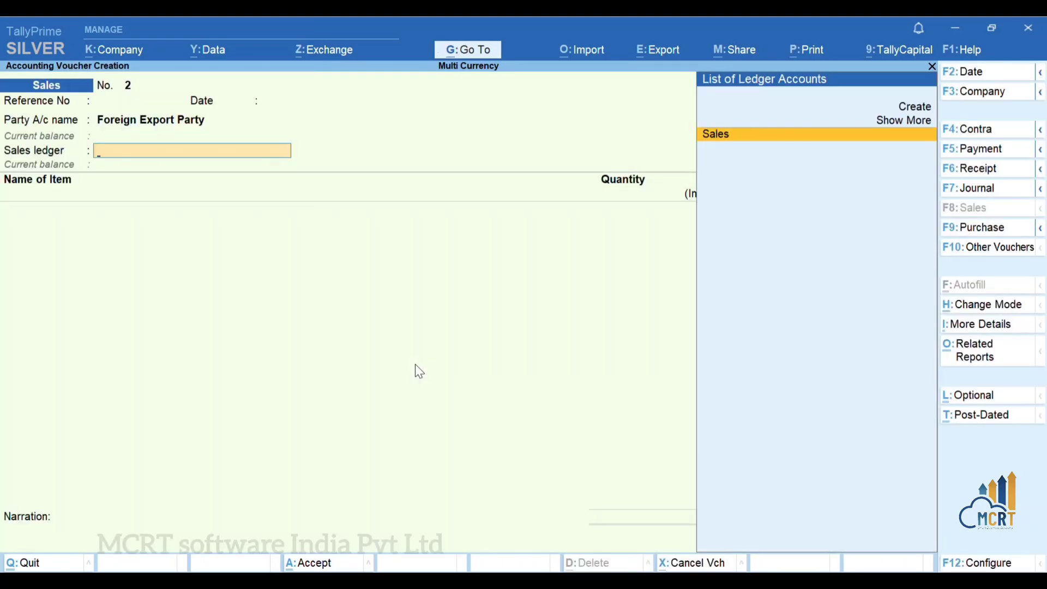
key(Return)
- Add the stock item Copper Water Bottle with a quantity of 1000 nos, leaving the tax-inclusive rate blank
text(P)
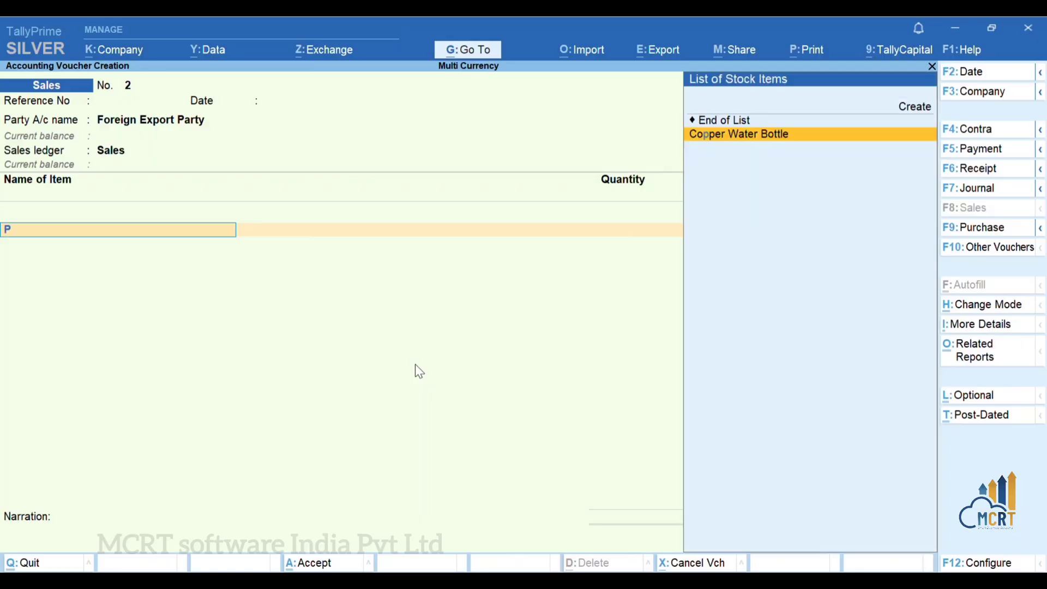
key(BackSpace)
key(Down)
key(Return)
key(Return)
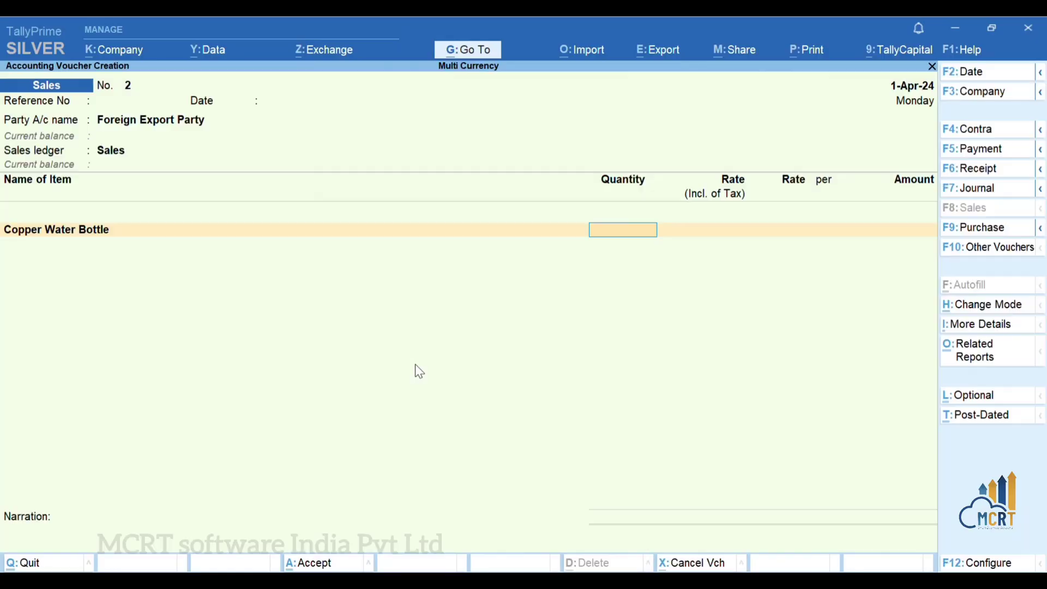
text(1000)
key(Return)
key(Return)
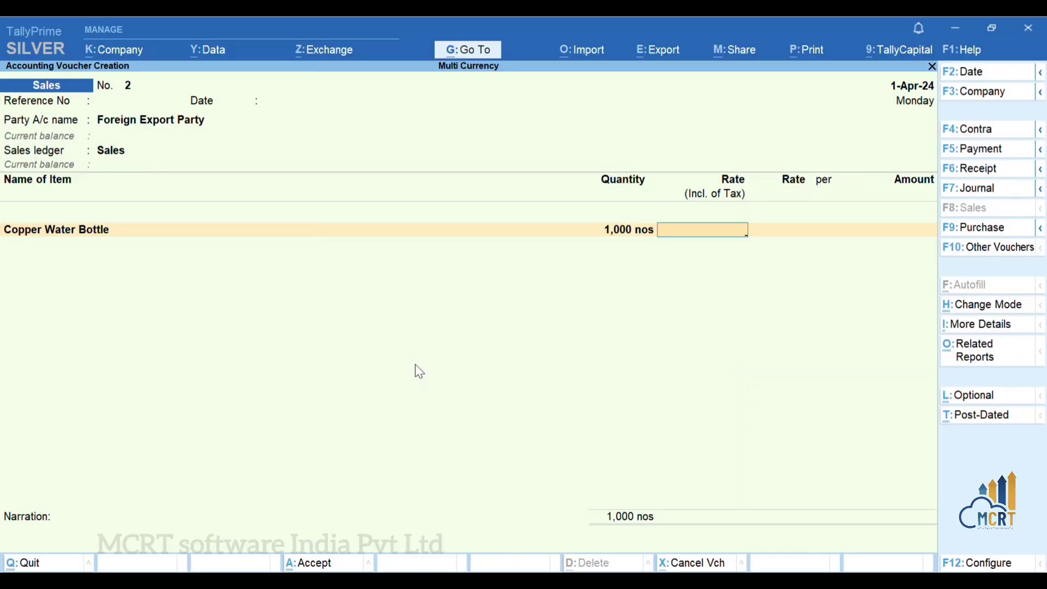
key(Return)
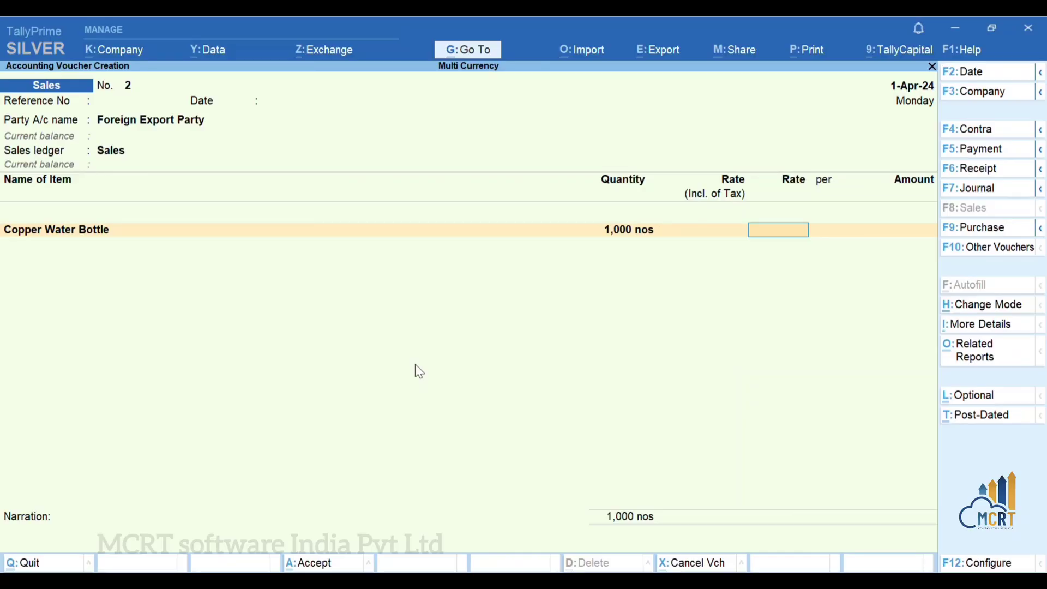
text(100)
key(Return)
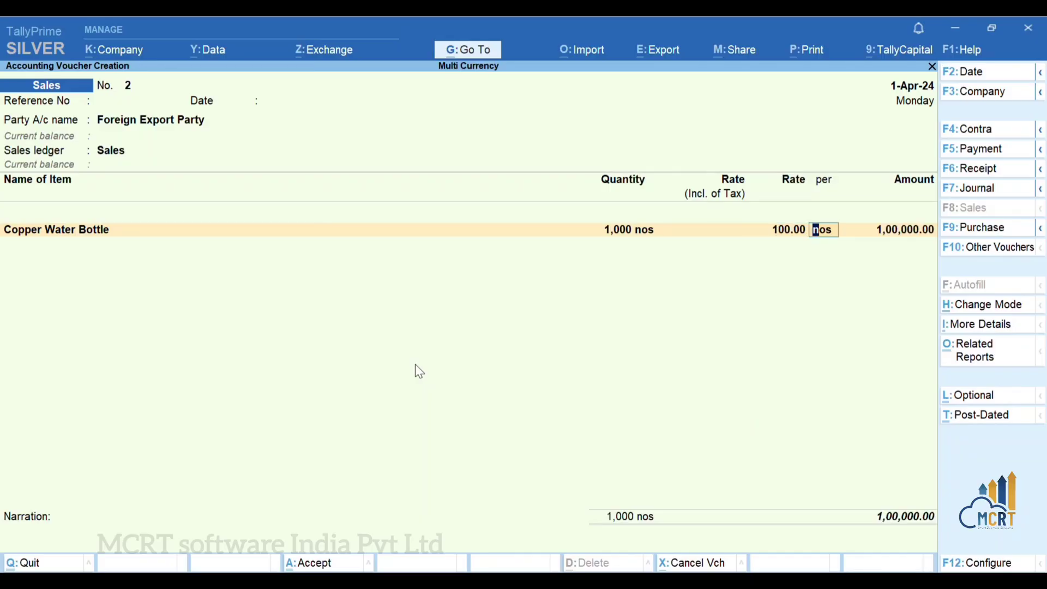
key(BackSpace)
key(BackSpace)
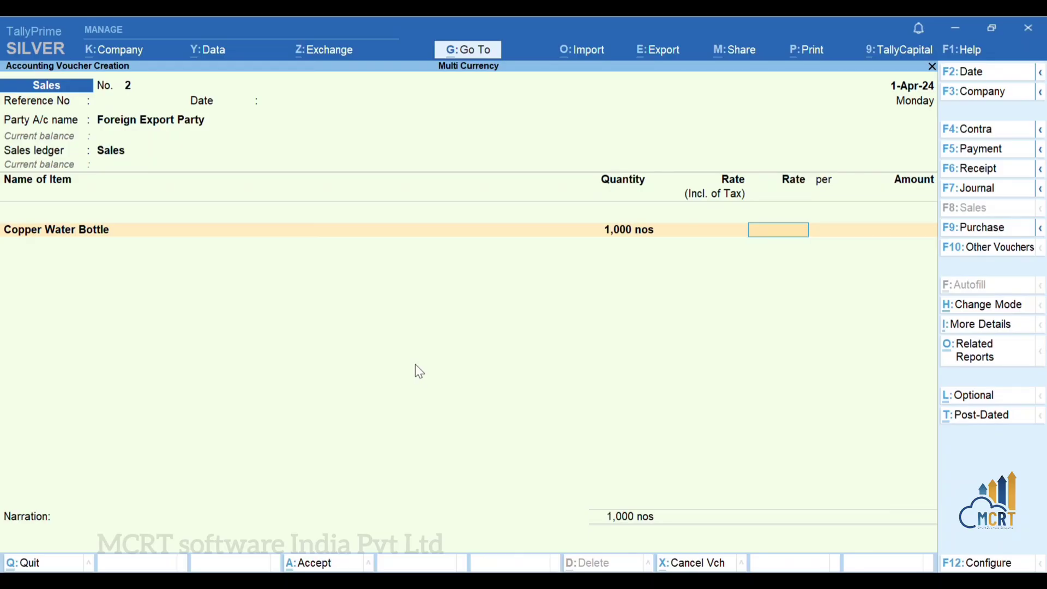
- Set the Copper Water Bottle's rate to $100 per nos and proceed to the forex rate of exchange
text($100)
key(Return)
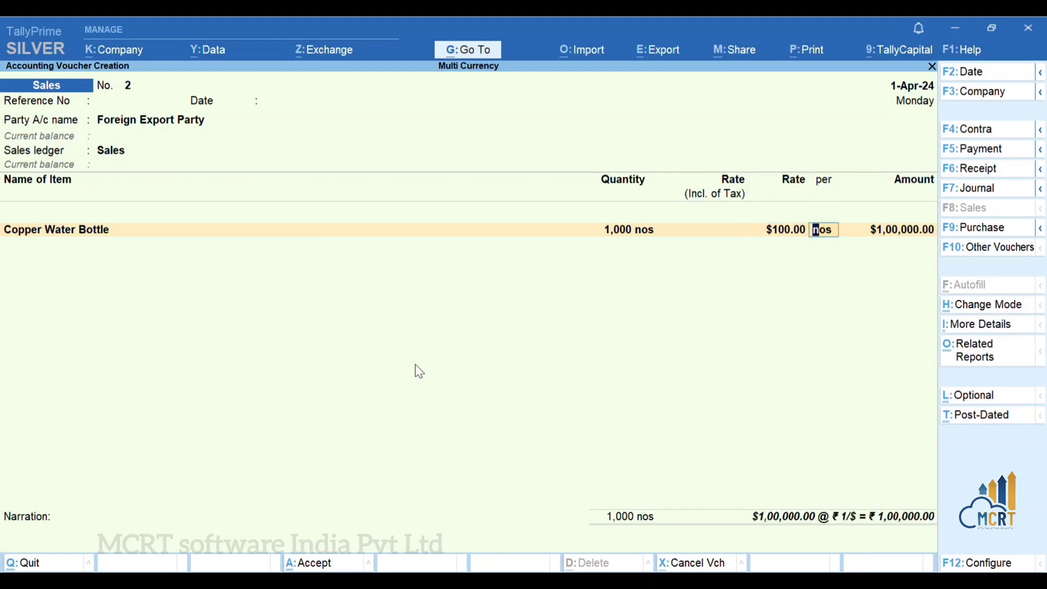
key(Return)
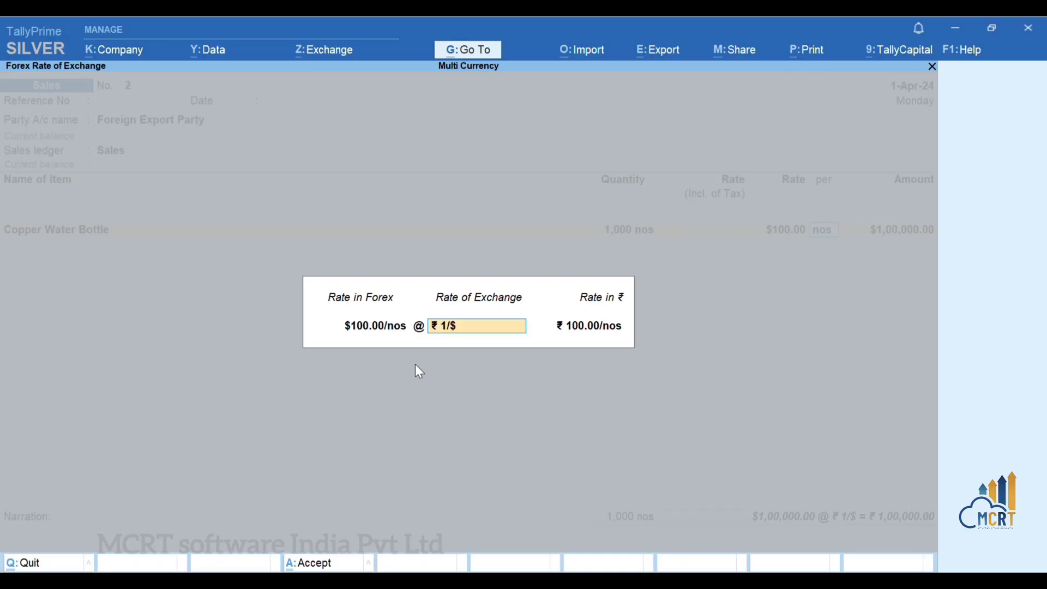
- Set the forex rate of exchange to ₹ 85/$ and accept the Copper Water Bottle's amount
key(Right)
text(85)
key(Return)
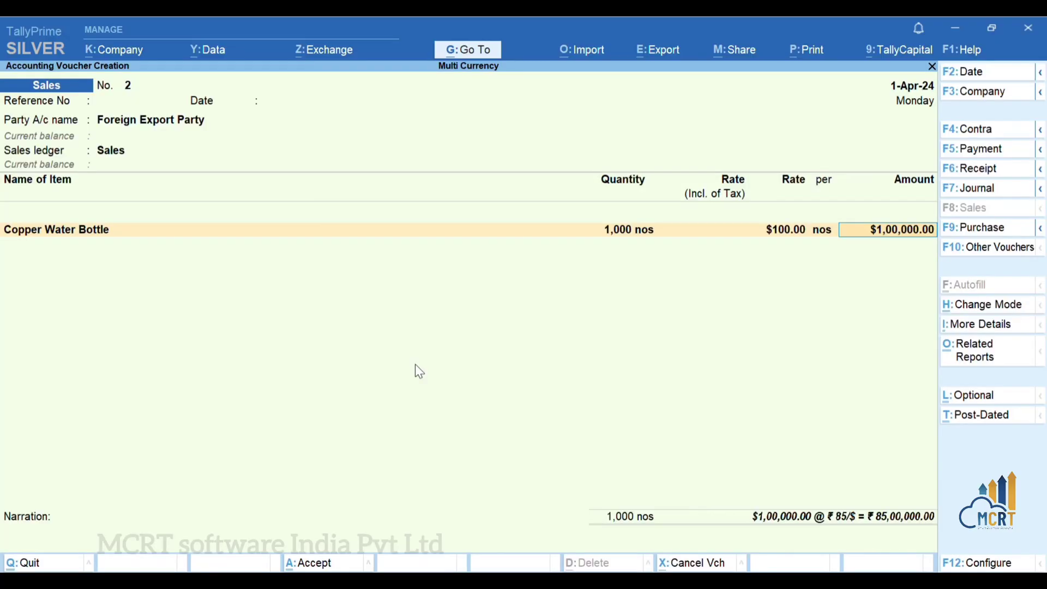
key(Return)
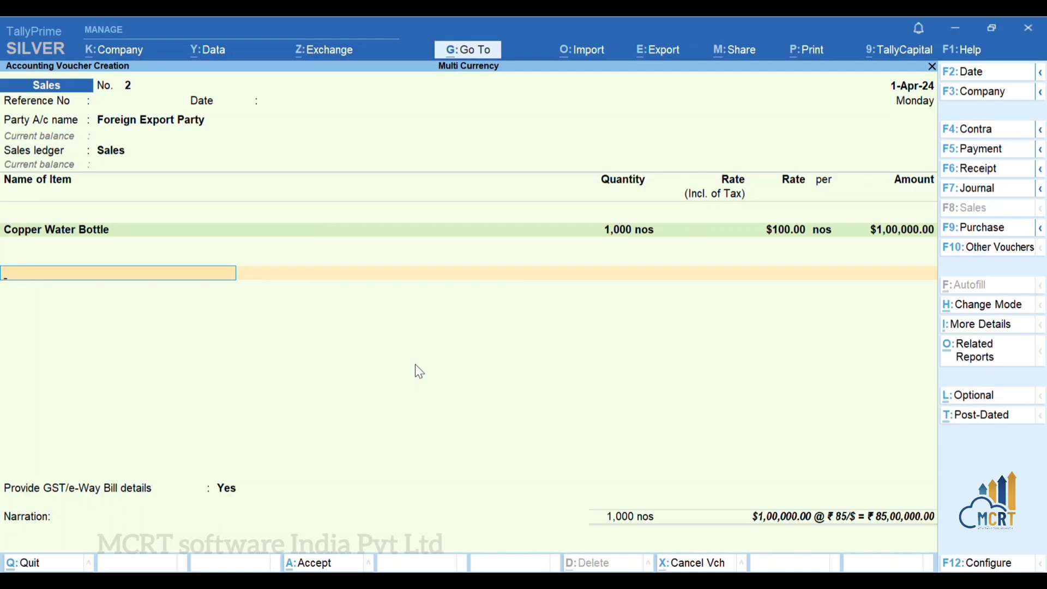
- Go back to the Copper Water Bottle line, review its forex rate of exchange, and accept the line again
key(BackSpace)
key(BackSpace)
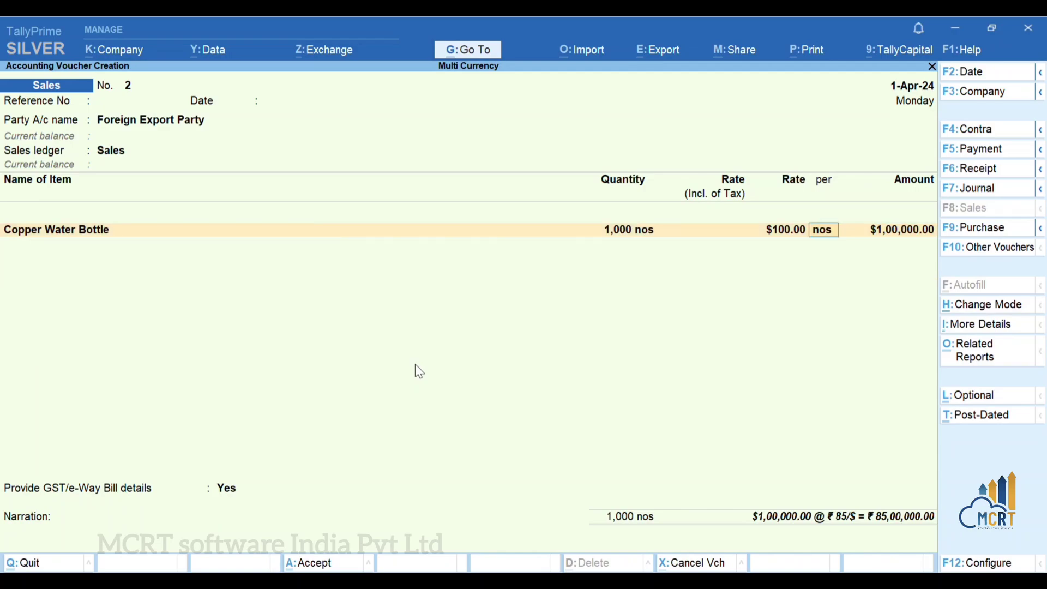
key(Return)
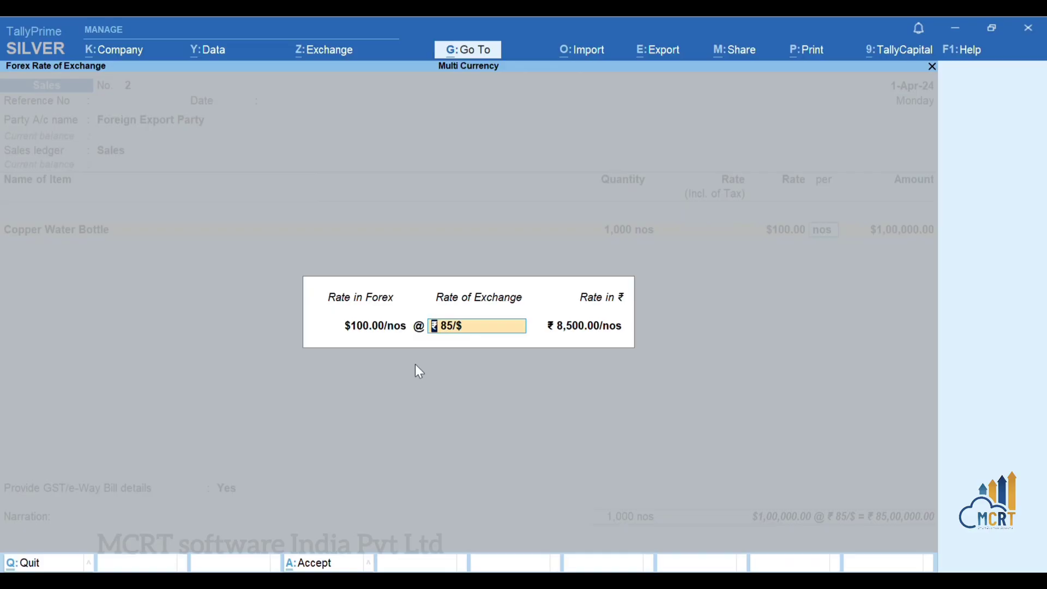
key(Return)
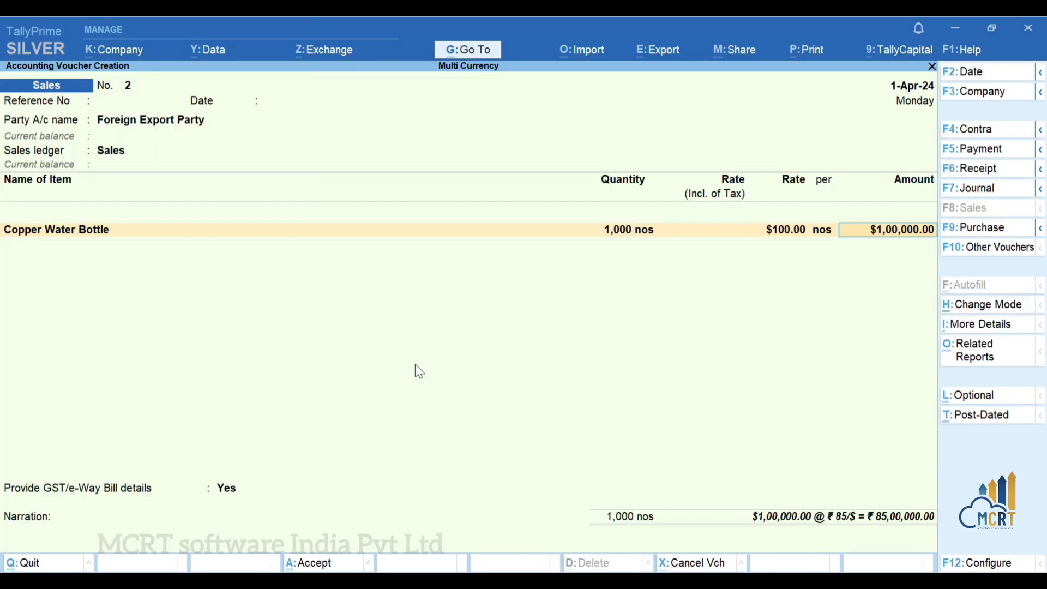
key(Return)
key(Return)
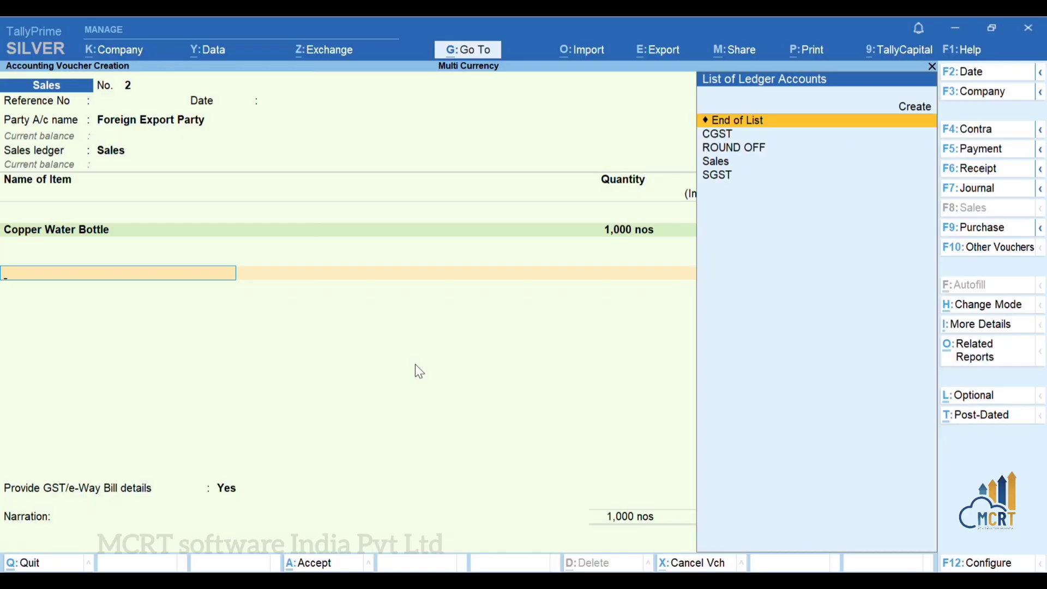
- End the ledger entries, set Provide GST/e-Way Bill details to No, and save the sales voucher without a narration
key(Return)
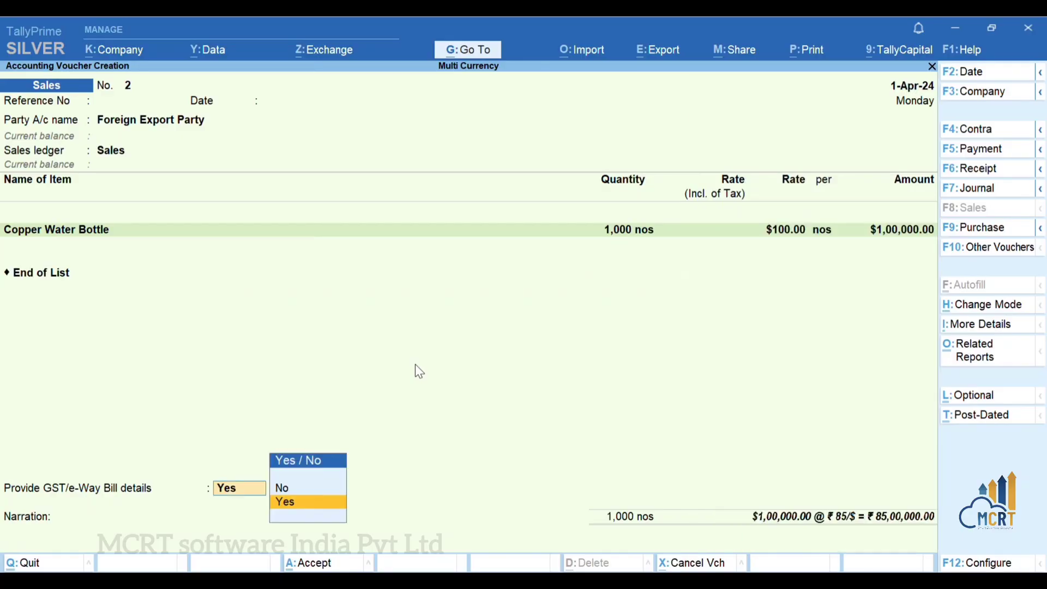
key(Up)
key(Return)
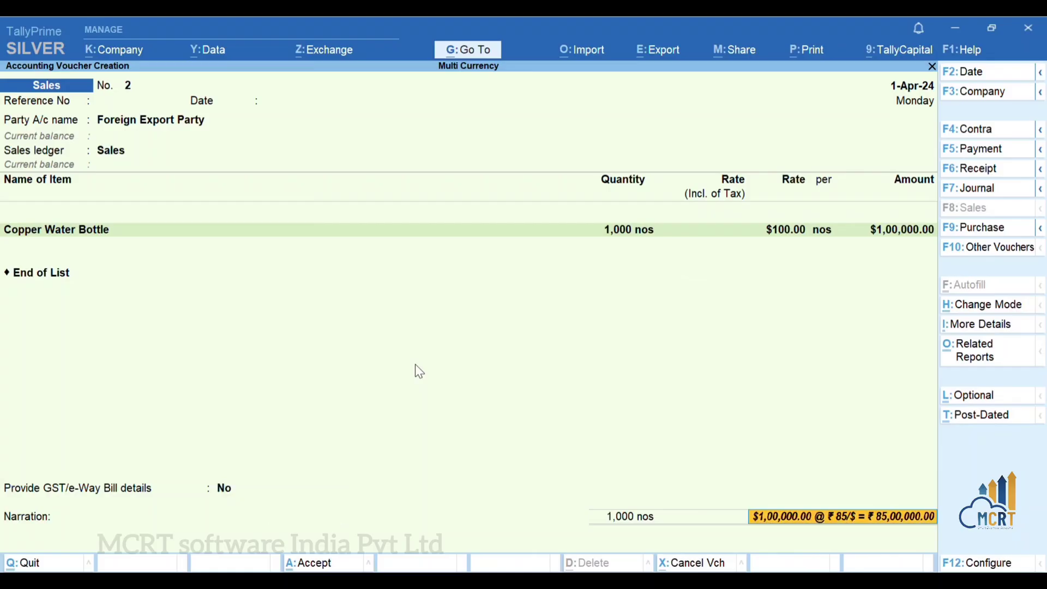
key(Return)
key(Return)
key(Return)
key(Return)
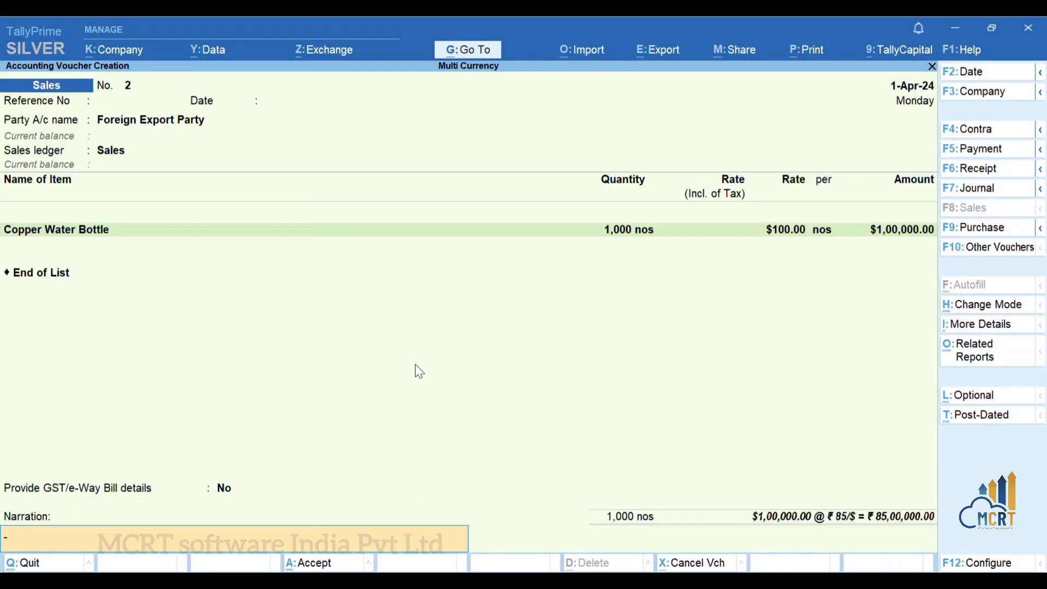
key(Return)
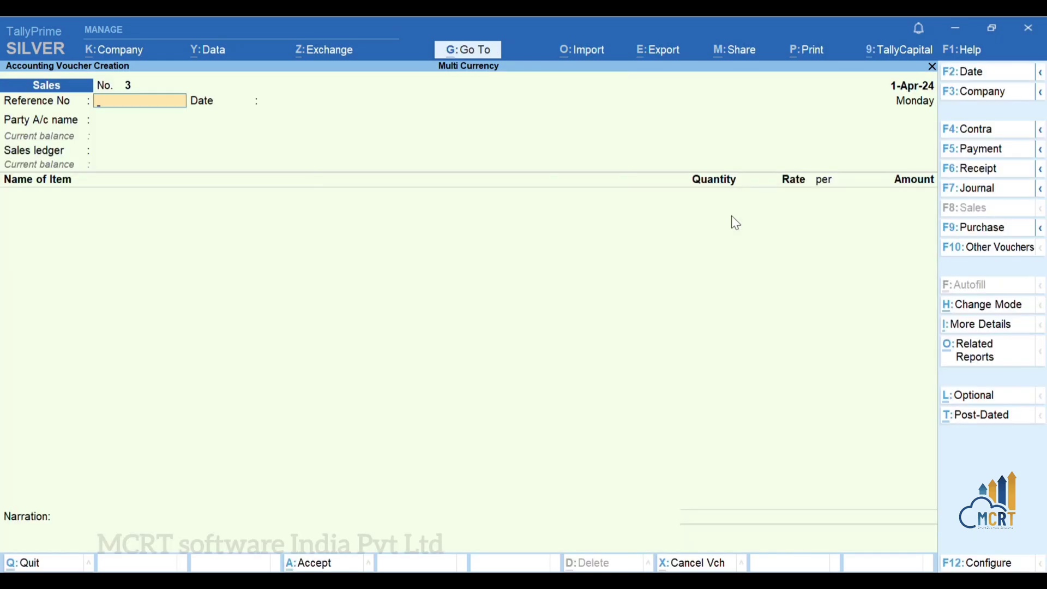
- Open the previously saved sales voucher and zoom into its print preview
key(Page_Up)
key(ctrl+p)
key(i)
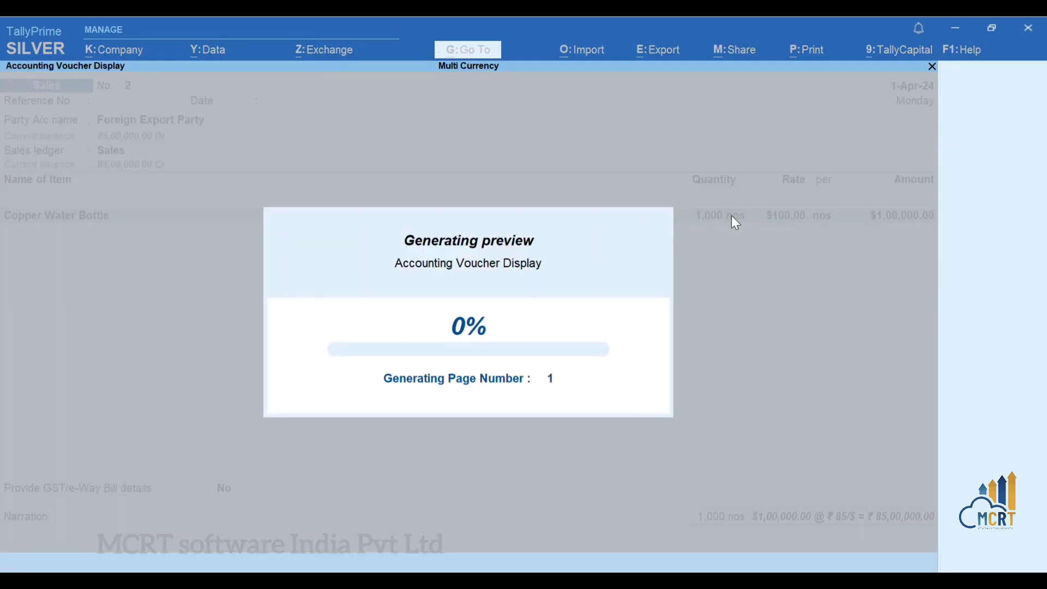
key(Return)
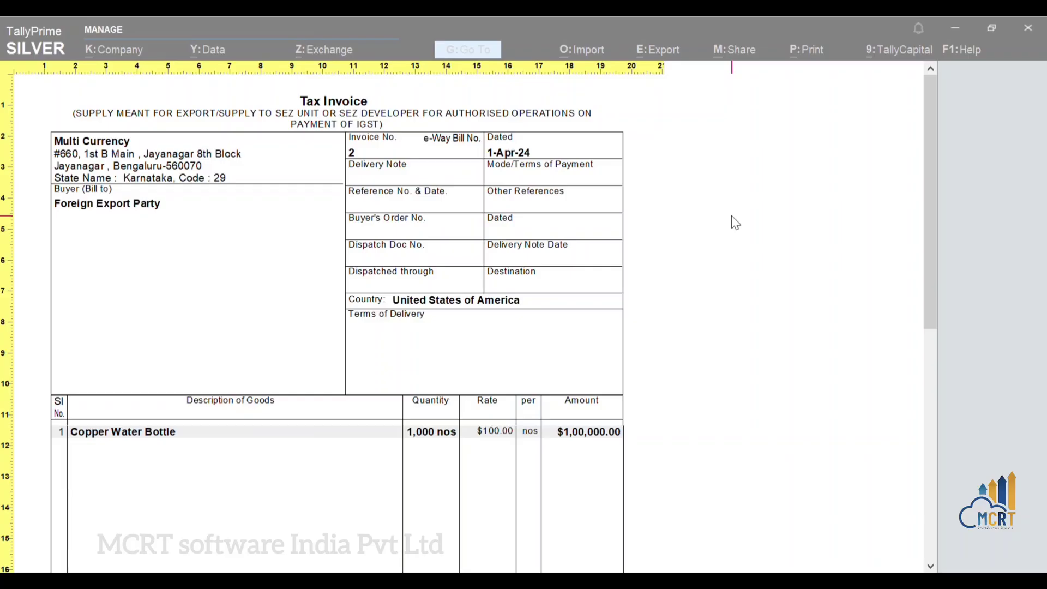
- Examine the tax invoice preview down to its dollar and rupee totals and declaration, and close the preview
key(Down)
key(Down)
key(Down)
key(Down)
key(Down)
key(Down)
key(Down)
key(Down)
key(Down)
key(Down)
key(Down)
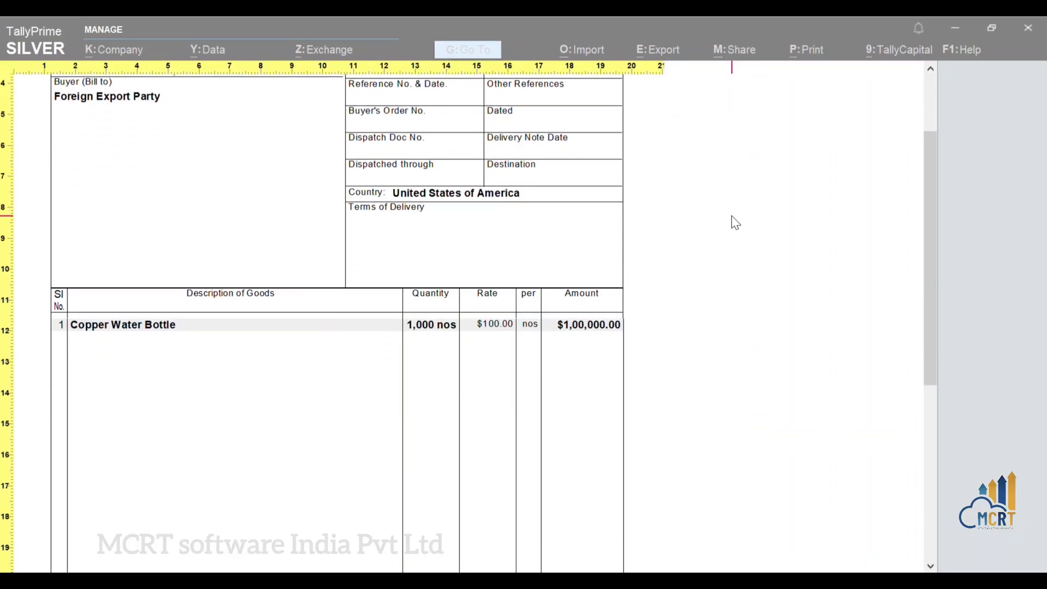
key(Down)
key(Down)
key(Down)
key(Down)
key(Down)
key(Down)
key(Down)
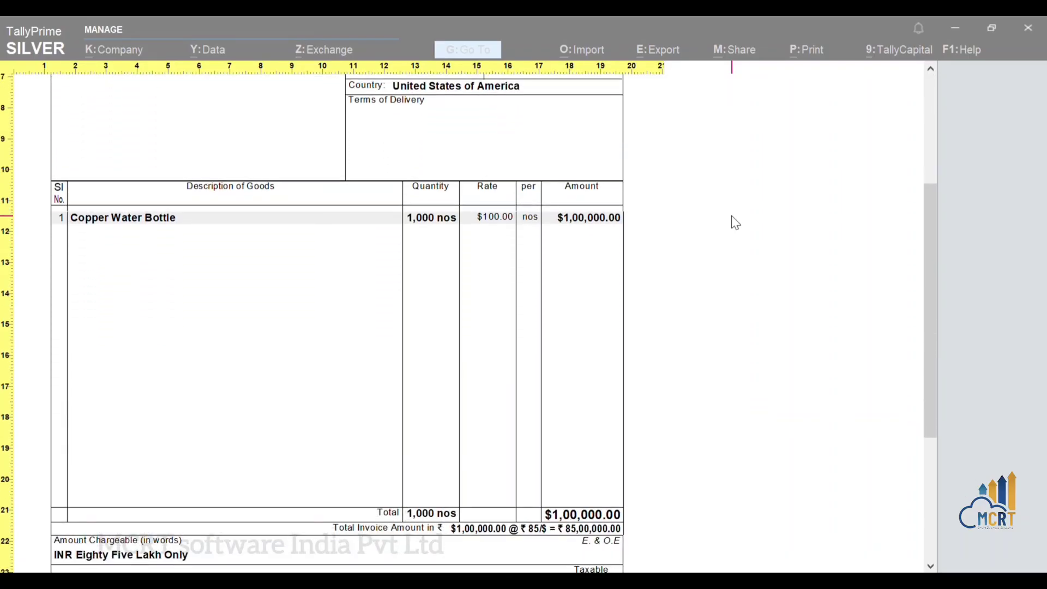
key(Down)
key(Down)
key(Down)
key(Down)
key(Down)
key(Down)
key(Down)
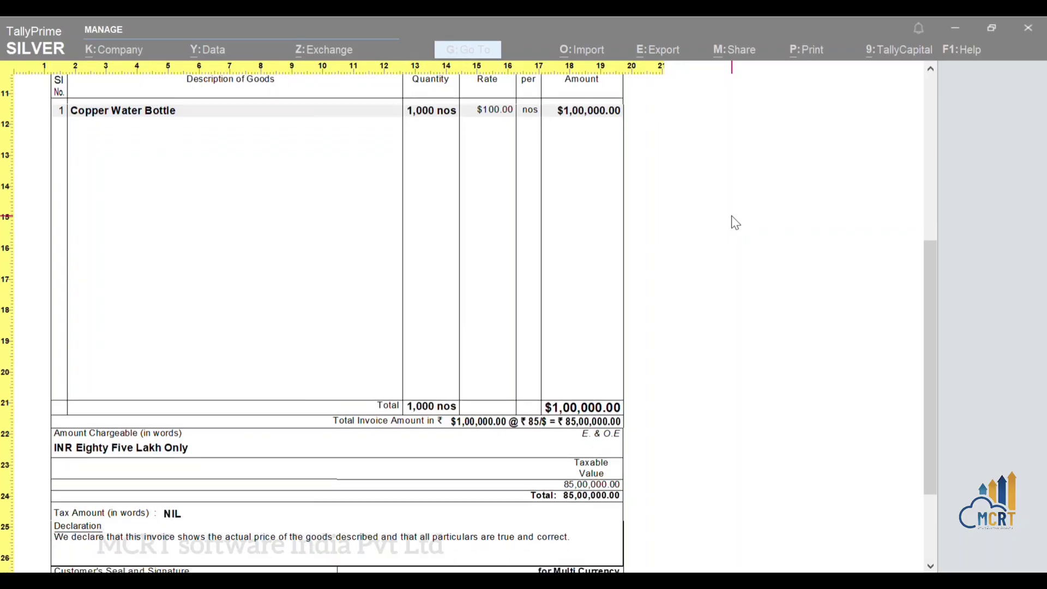
key(Down)
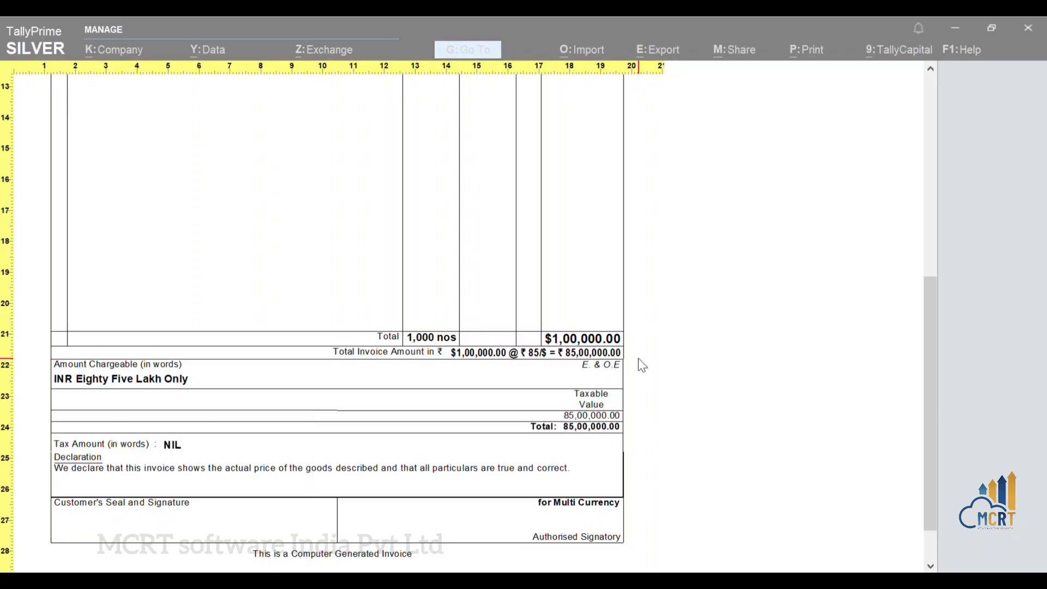
scroll(643, 366, up, 5)
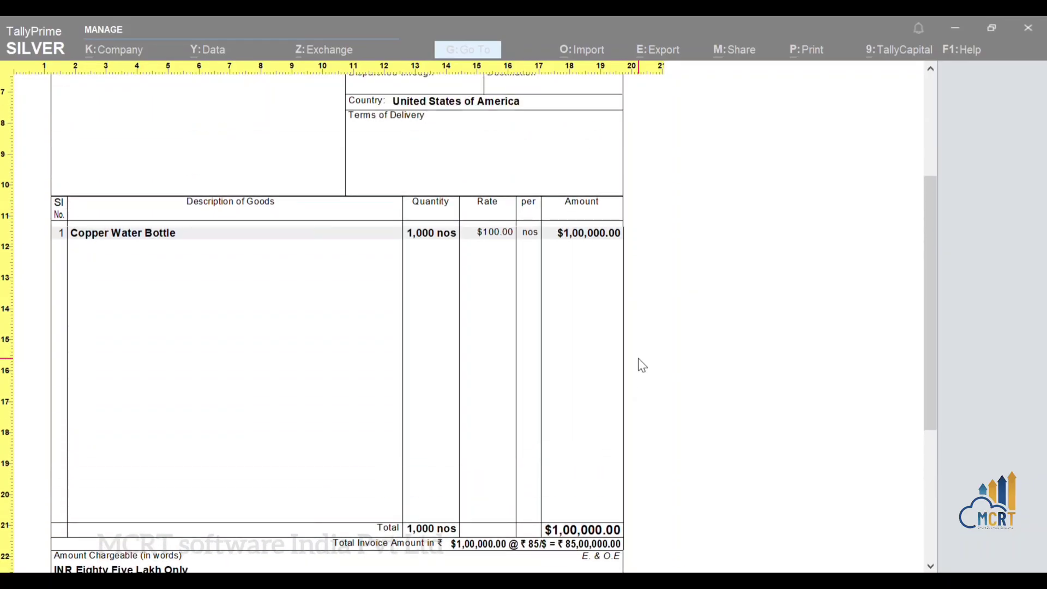
key(Escape)
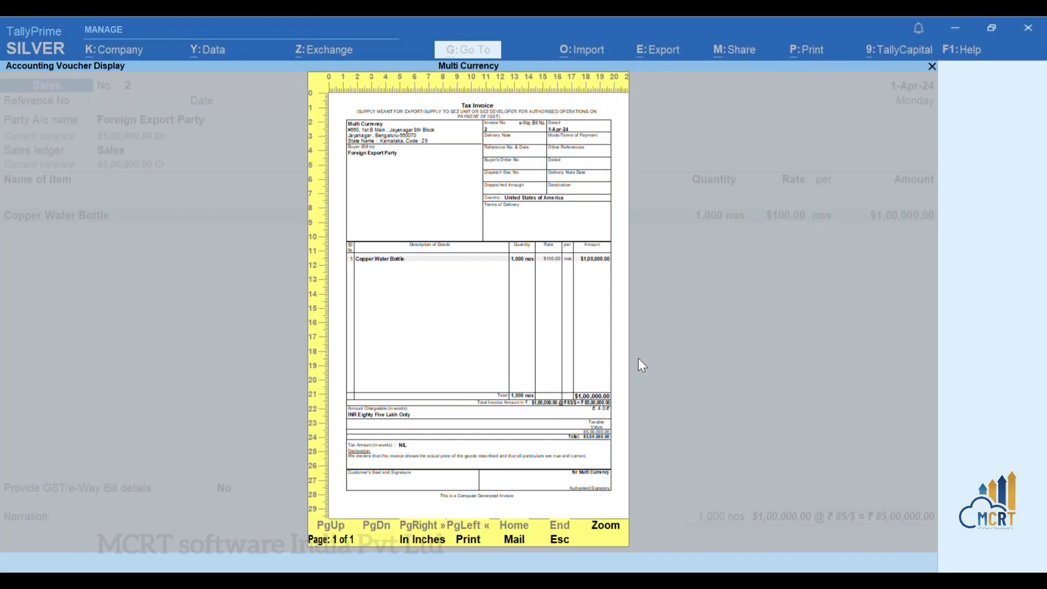
key(Escape)
- Search the voucher's full print configuration for "Curre", review the base and foreign currency options, and leave the configuration
key(c)
key(Up)
key(Up)
key(Return)
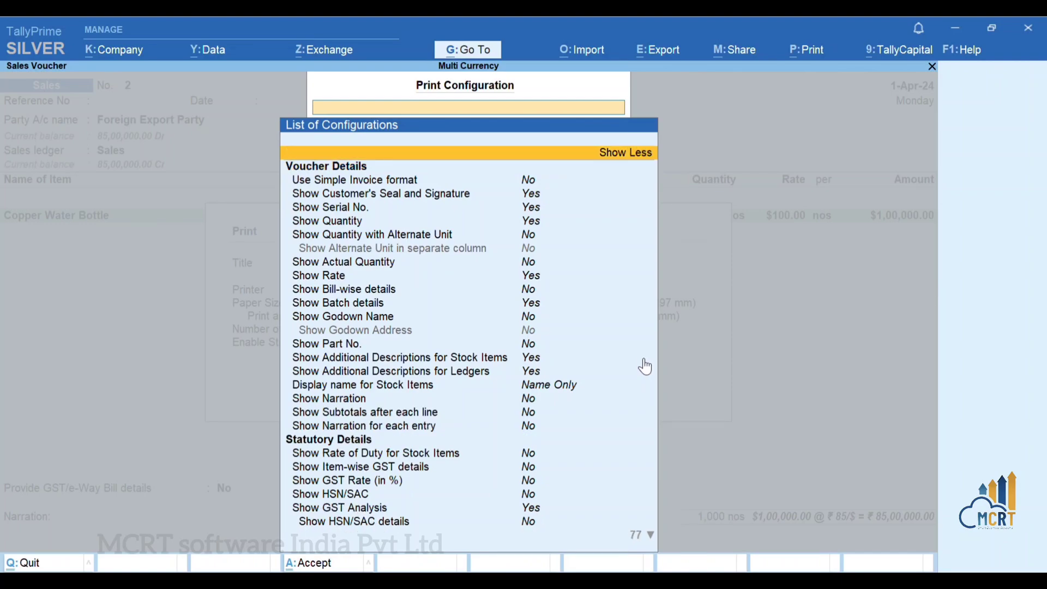
text(Curre)
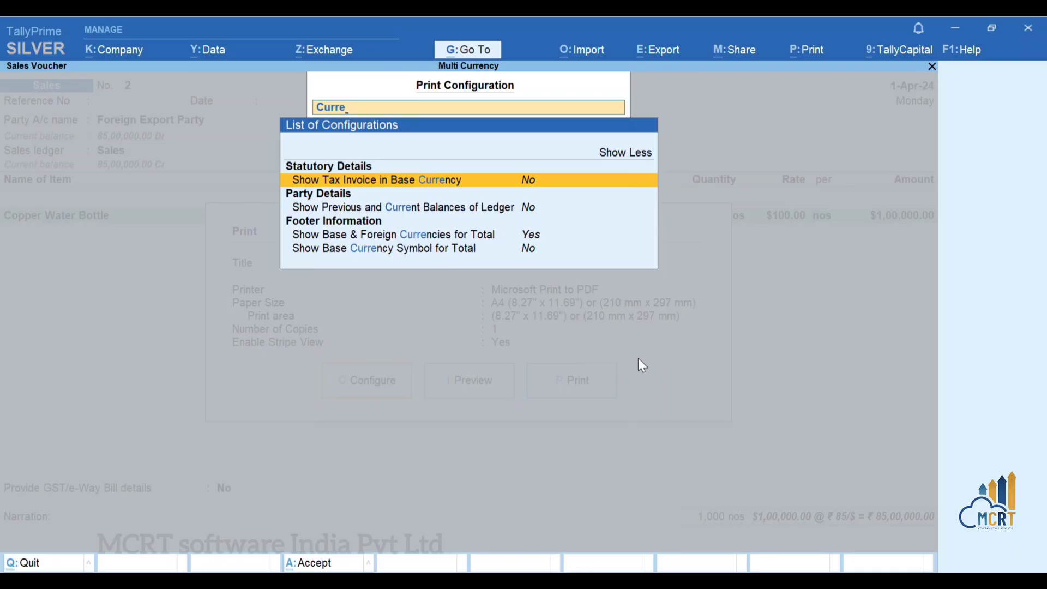
key(Down)
key(Down)
key(Down)
key(Down)
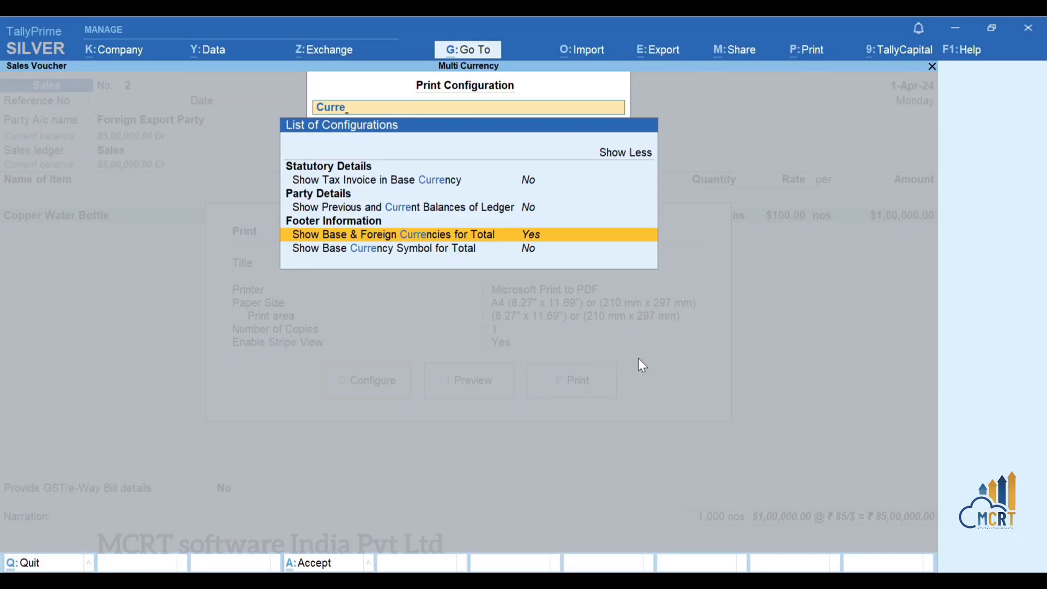
key(Down)
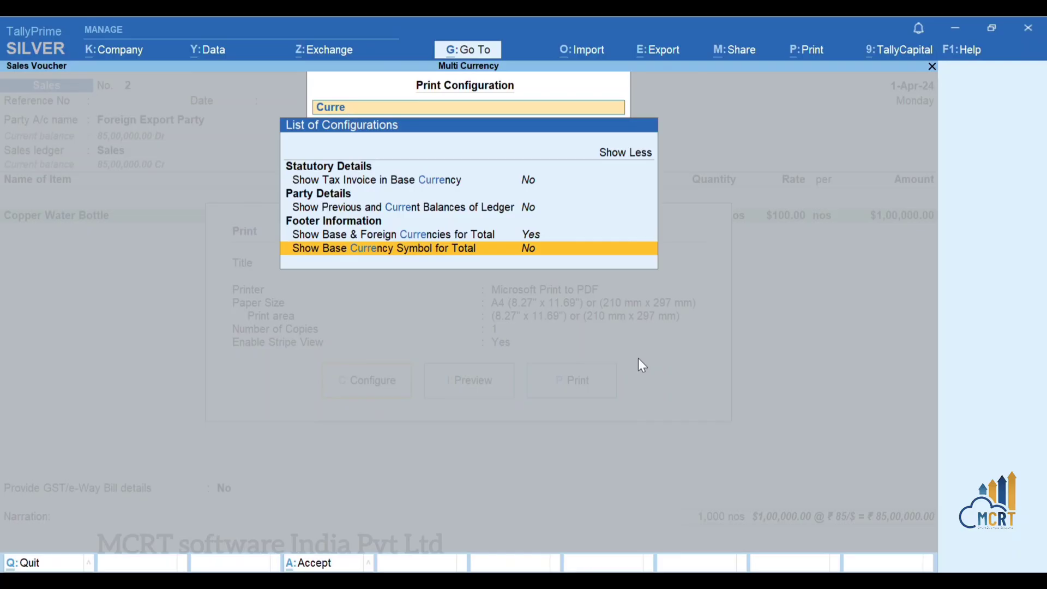
key(Escape)
key(Escape)
- Preview the sales invoice again, zoom in, and review its buyer details and the Copper Water Bottle line
key(i)
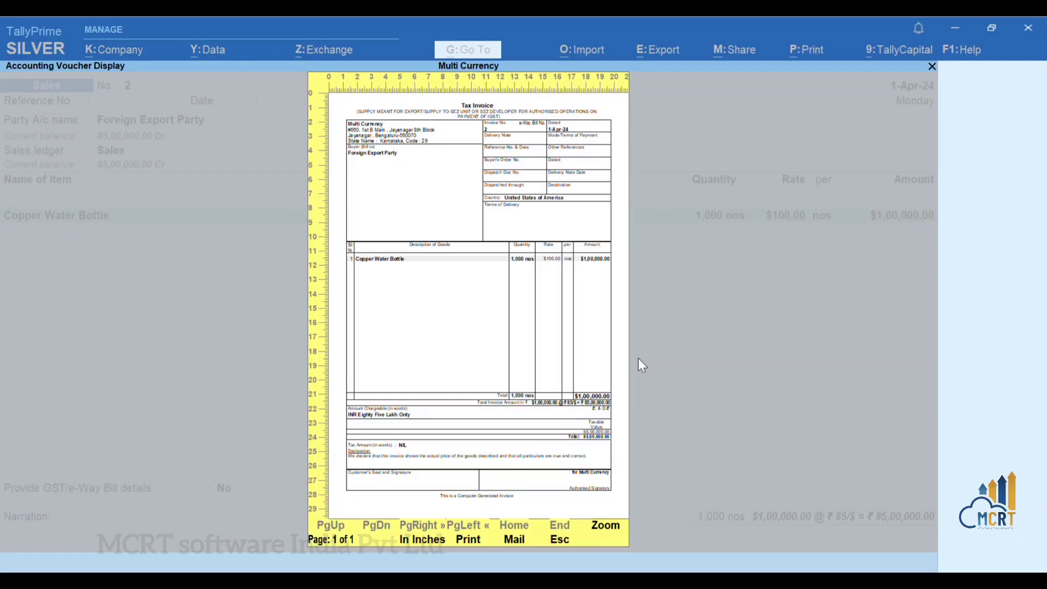
key(Return)
key(Down)
key(Down)
key(Down)
key(Down)
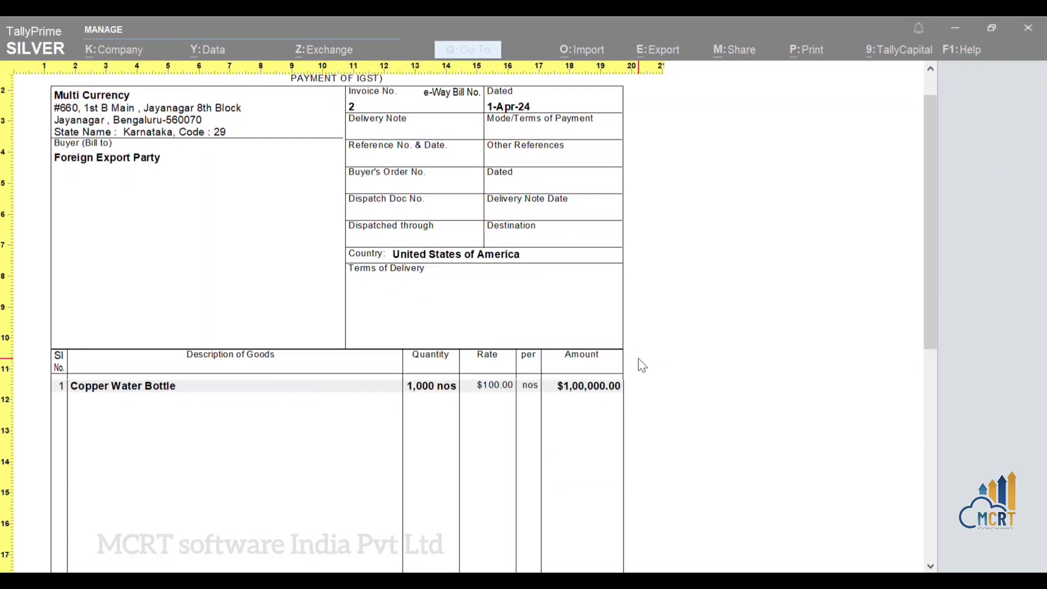
key(Up)
key(Up)
key(Up)
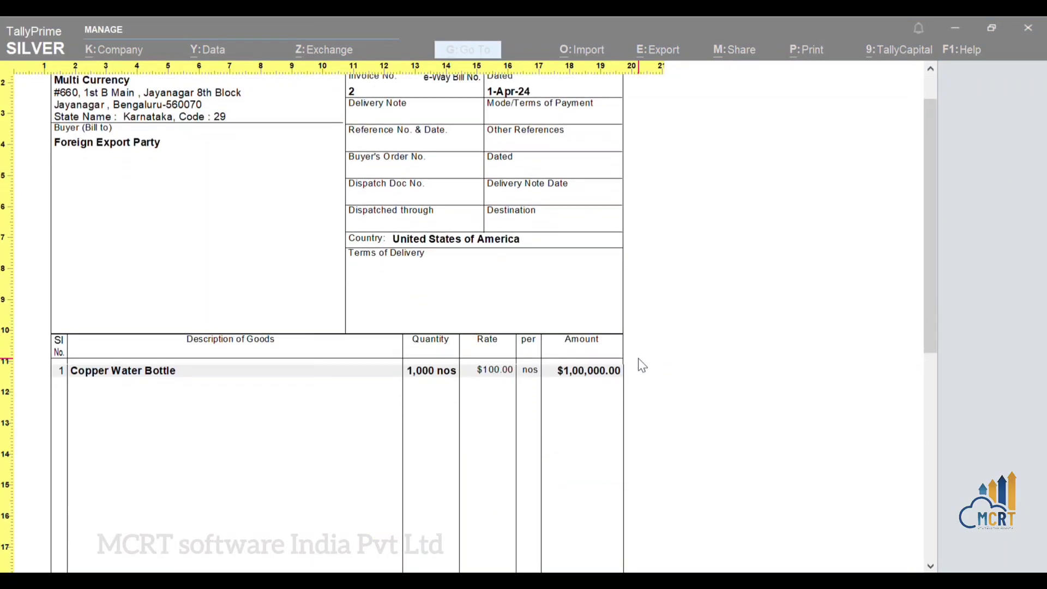
key(Up)
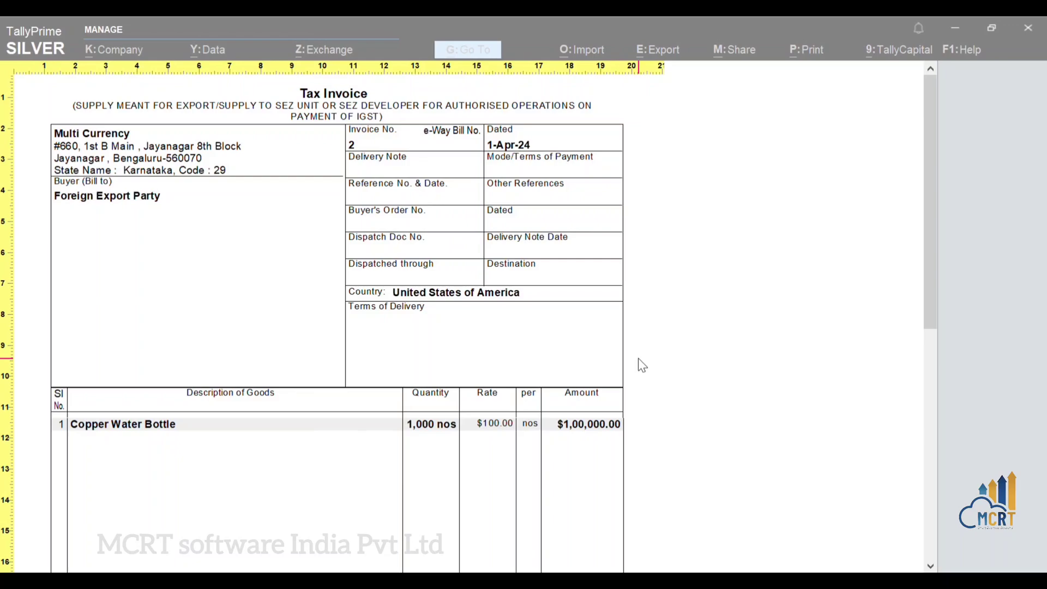